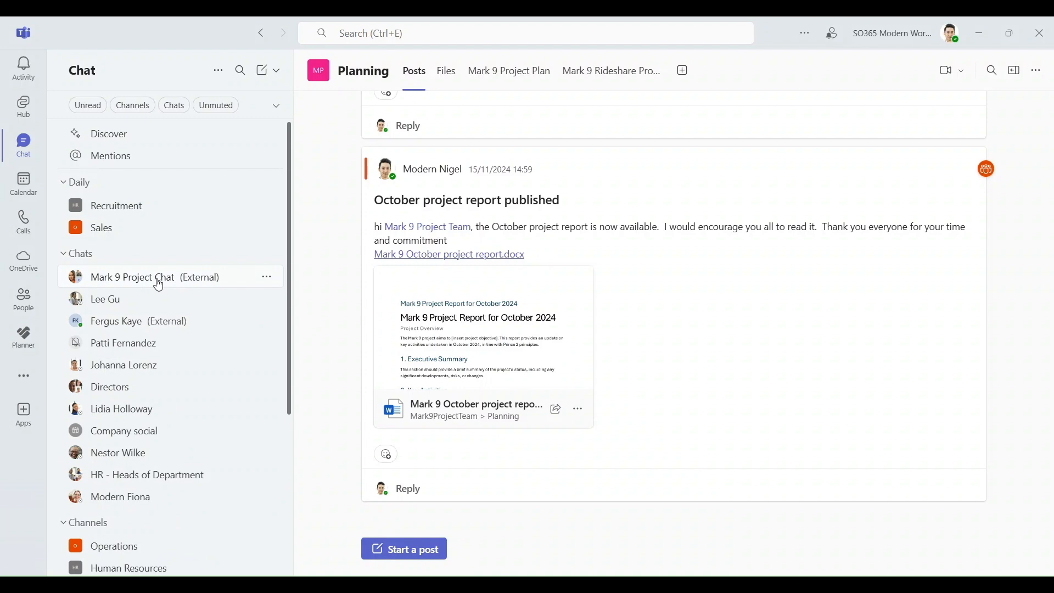
Step: Browse the combined conversation list, viewing the Mark 9 Project Chat, a one-to-one chat and the Resources channel
left_click(159, 285)
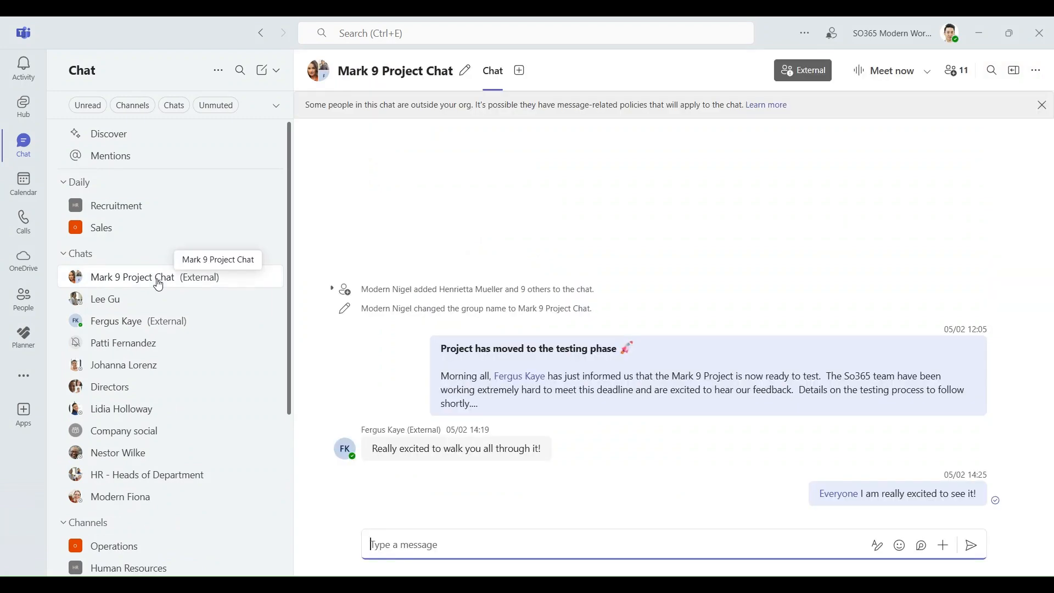
left_click(114, 303)
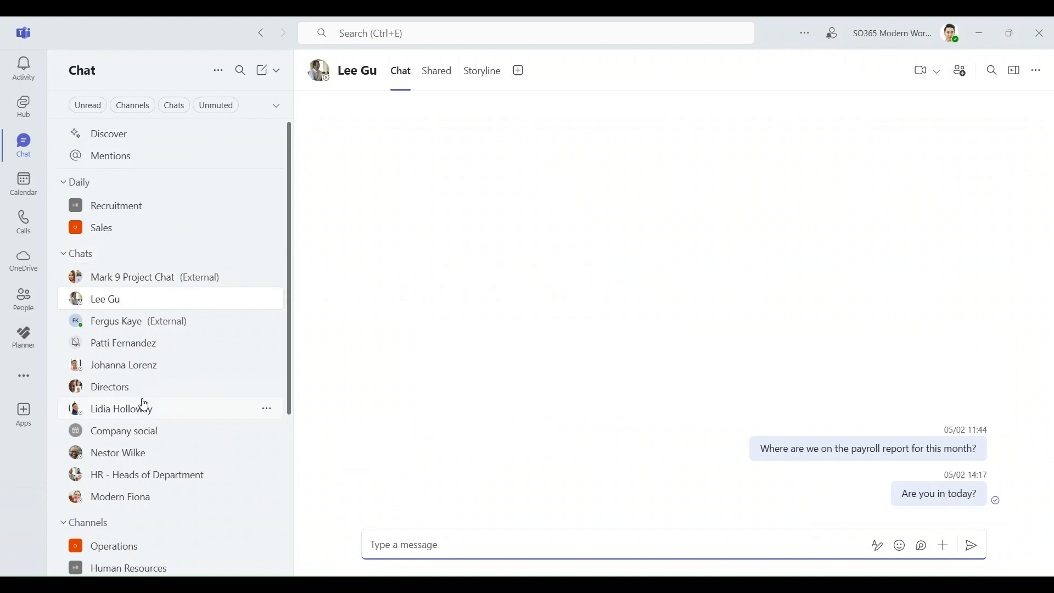
scroll(144, 406, "down", 5)
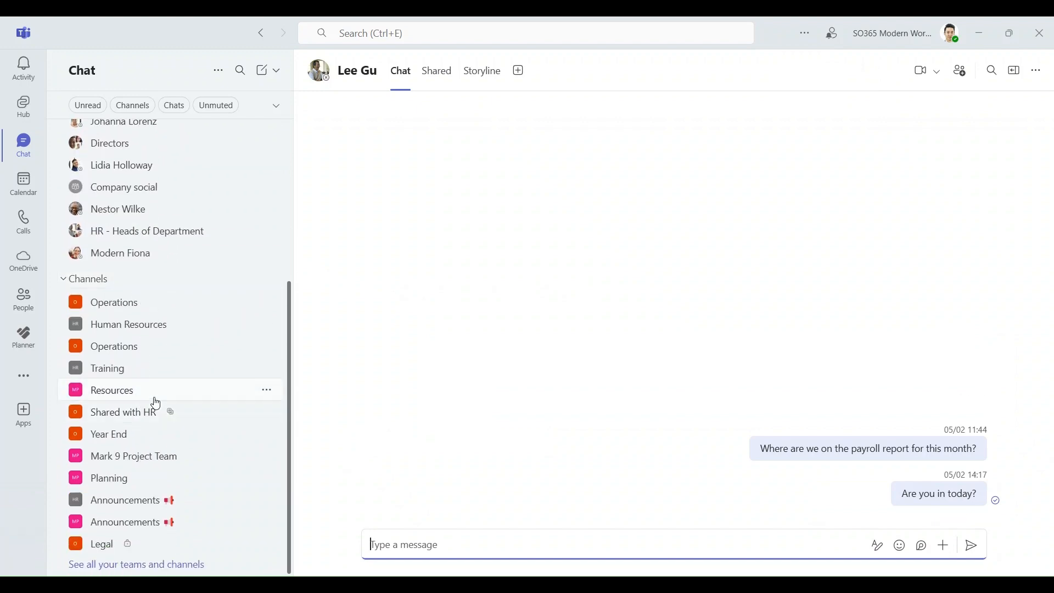
left_click(113, 396)
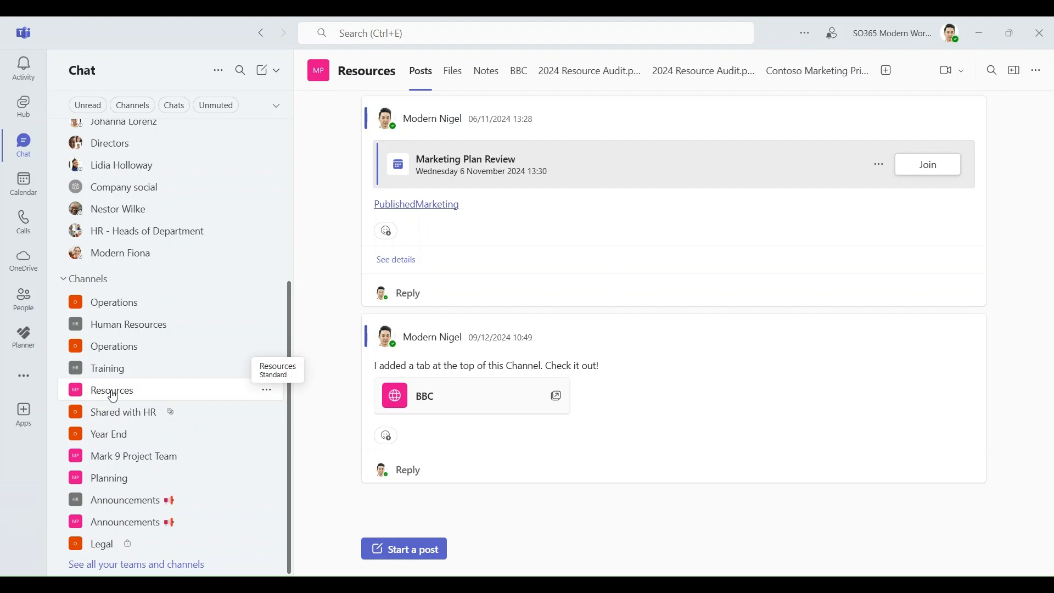
scroll(113, 396, "up", 5)
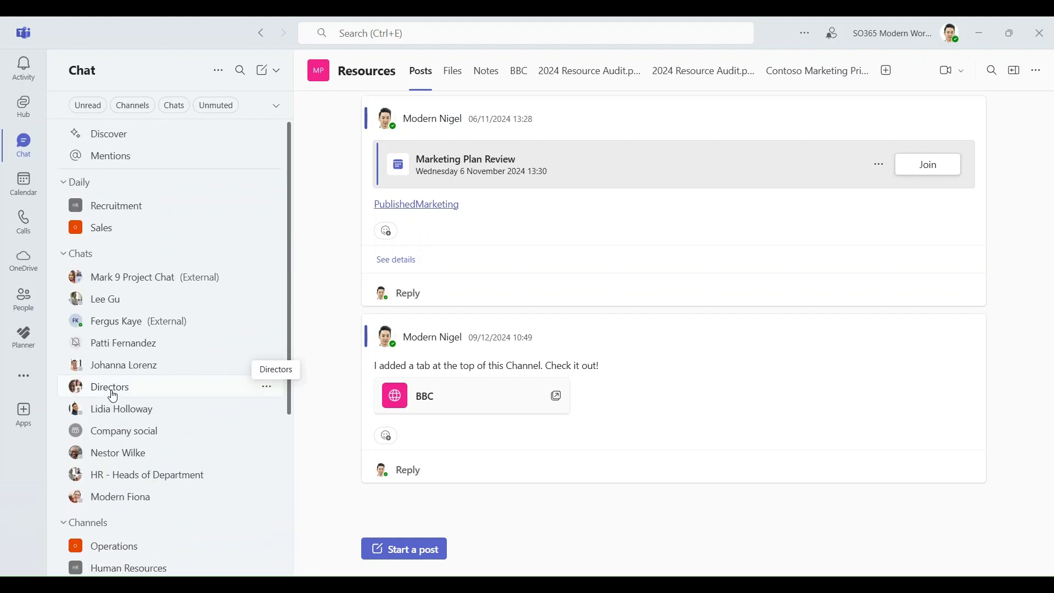
scroll(114, 396, "down", 5)
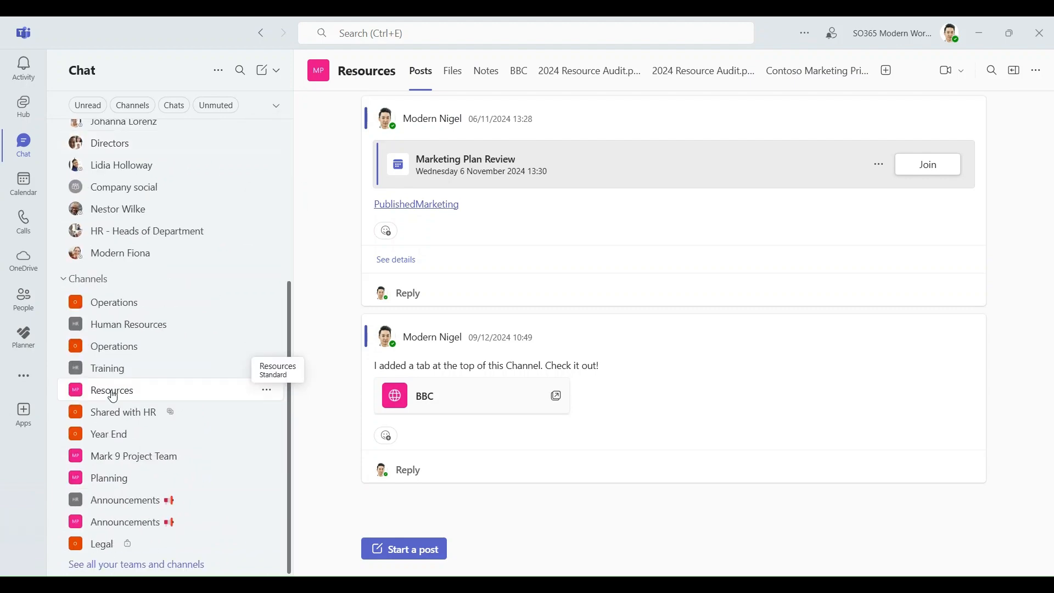
scroll(114, 397, "up", 5)
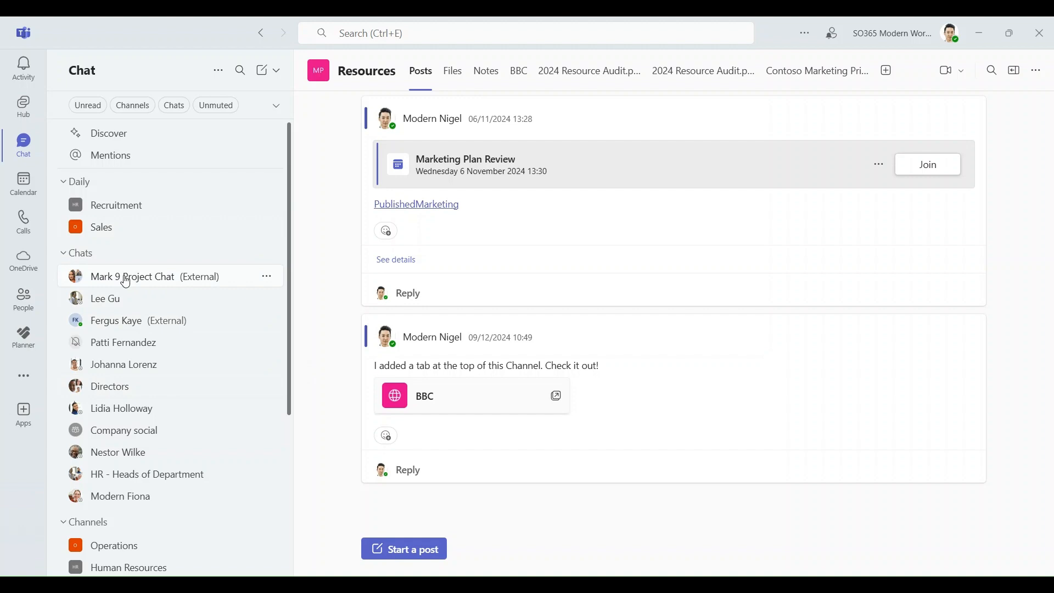
Step: Move the Mark 9 Project Team channel into a new section named "Mark 9 Project Team"
scroll(126, 282, "down", 5)
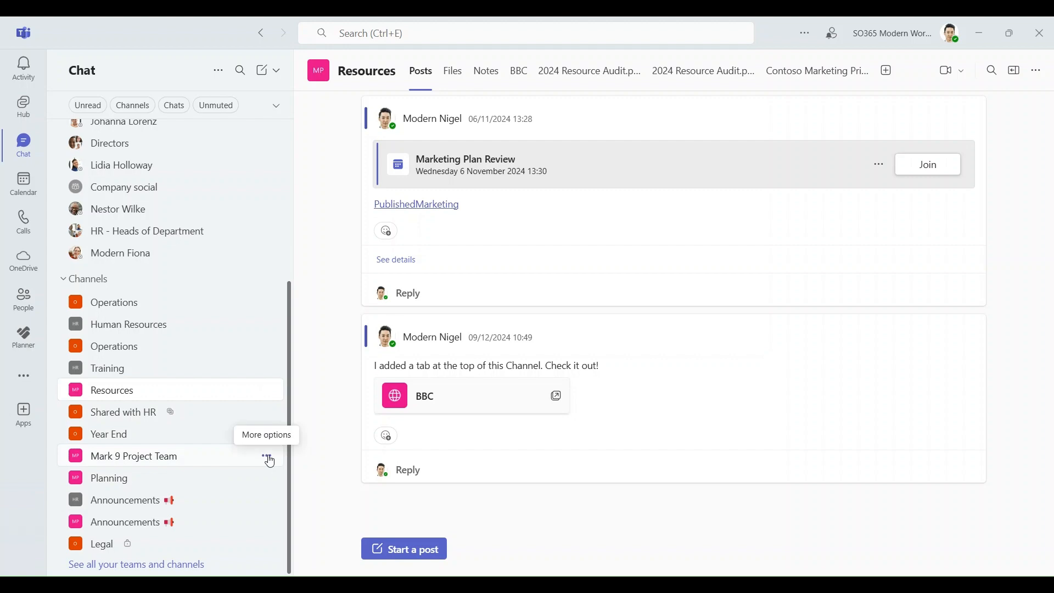
left_click(268, 458)
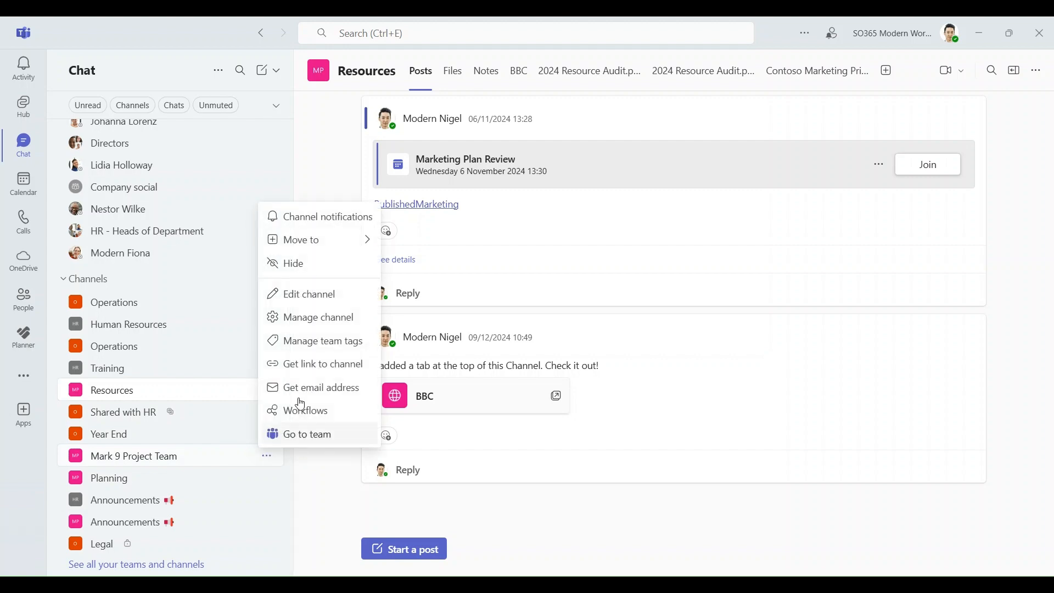
mouse_move(311, 243)
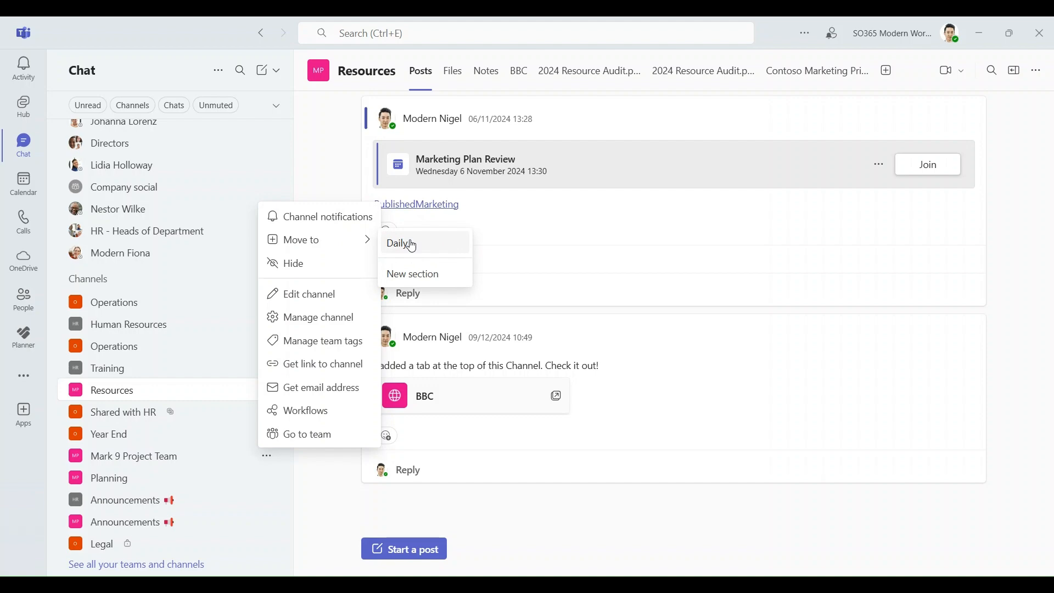
left_click(432, 272)
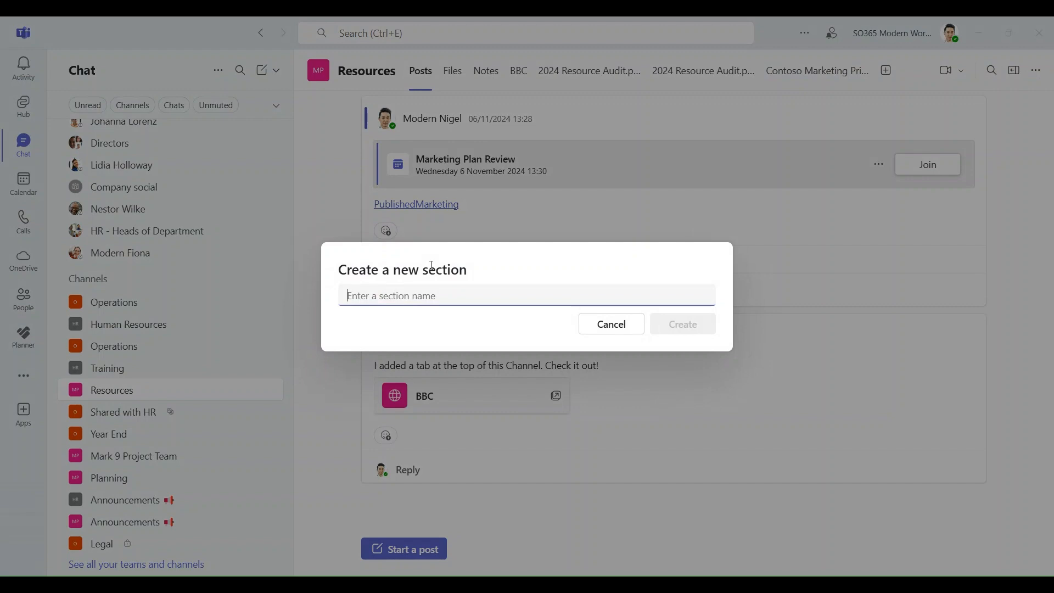
type("Mark 9")
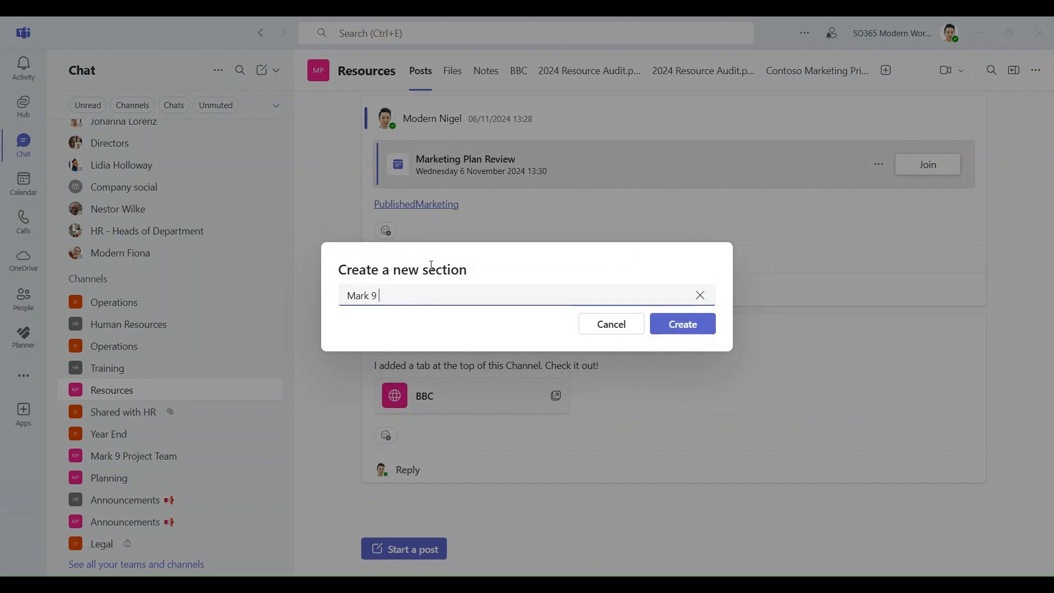
type(" Projhec")
key("BackSpace")
key("BackSpace")
key("BackSpace")
type("ect Team")
left_click(674, 330)
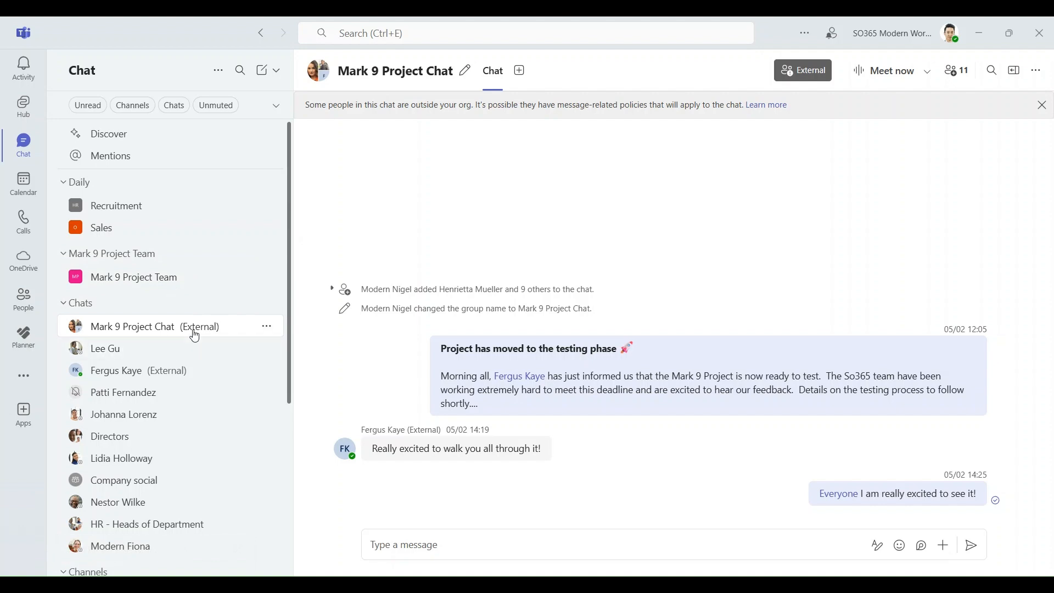
Step: Move the Mark 9 Project Chat into the Mark 9 Project Team section
left_click(268, 331)
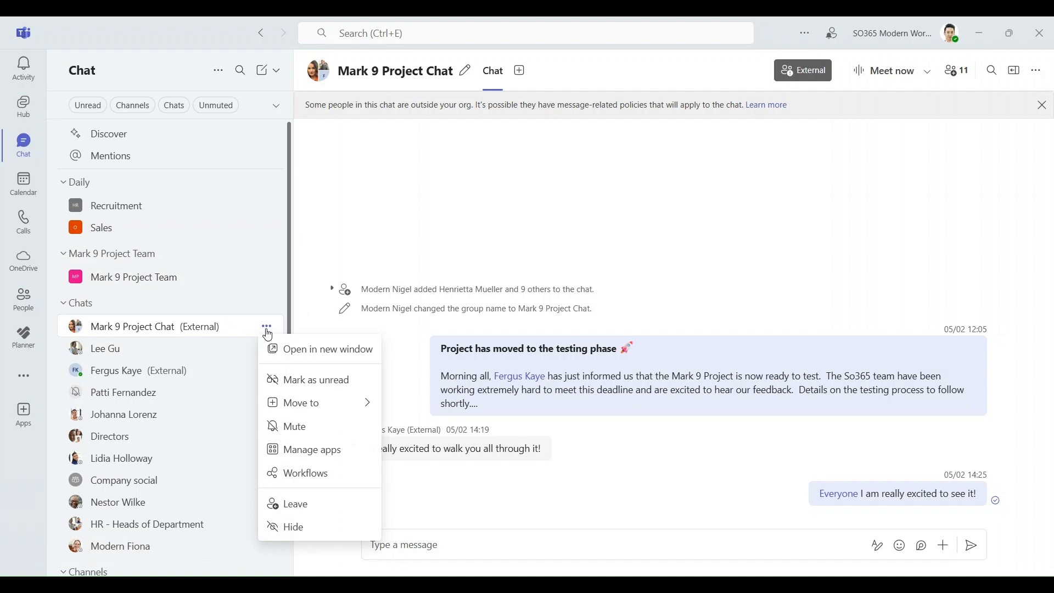
mouse_move(306, 403)
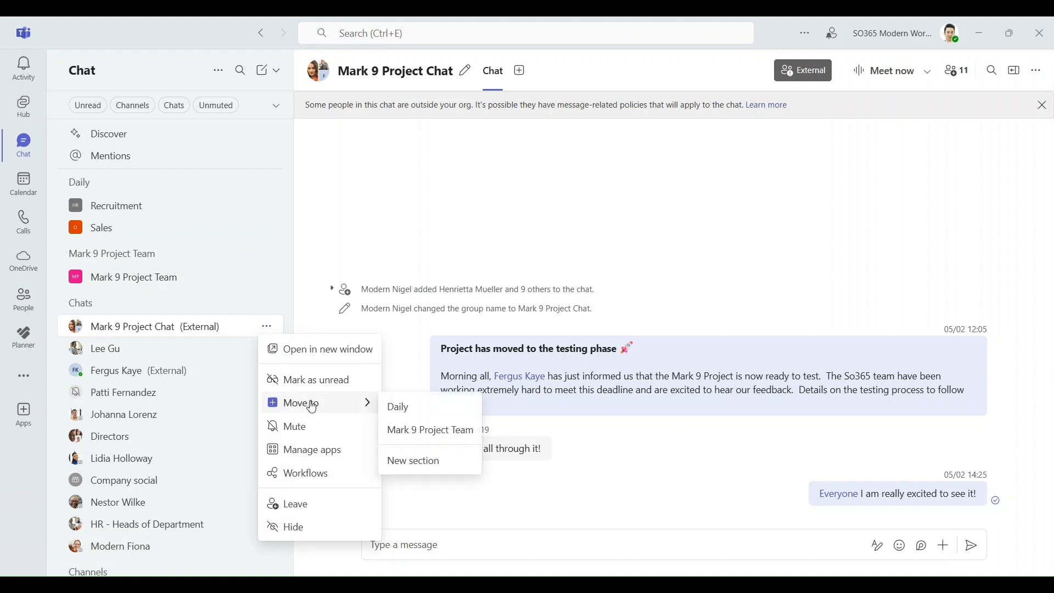
left_click(457, 430)
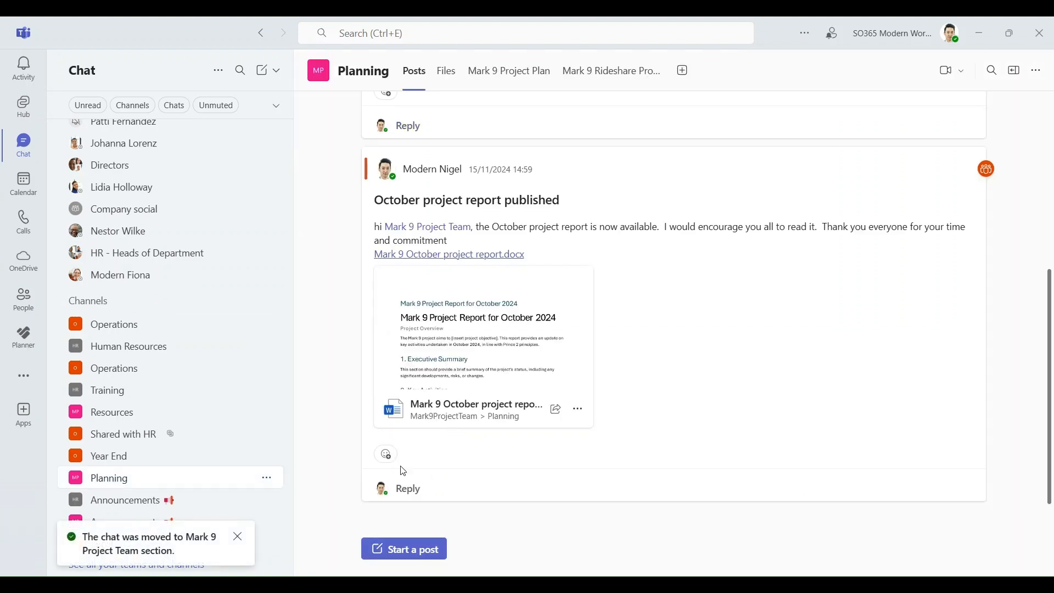
Step: Move the Planning channel into the Mark 9 Project Team section
left_click(267, 477)
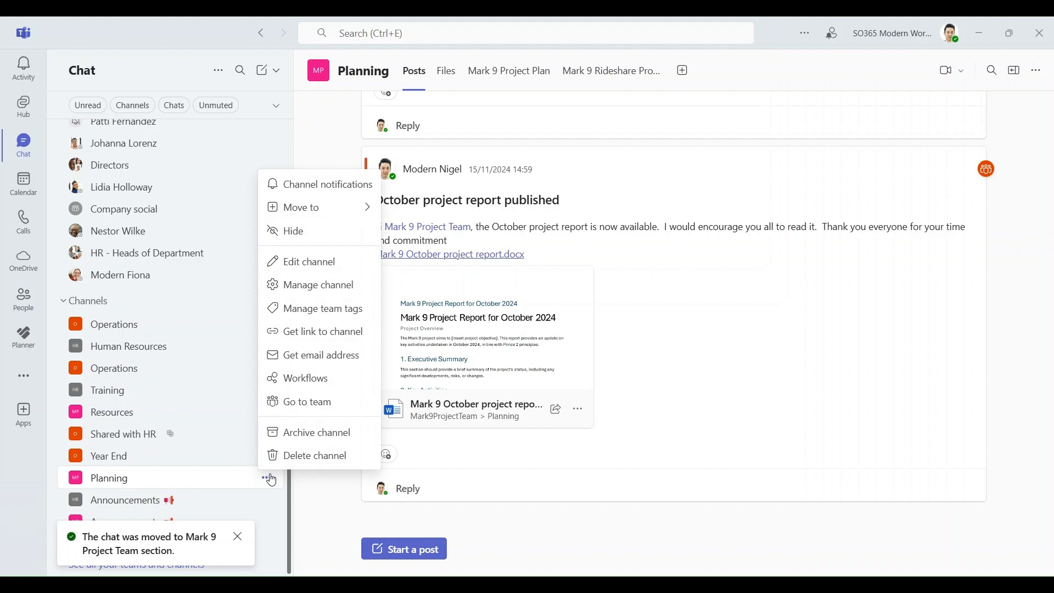
mouse_move(365, 209)
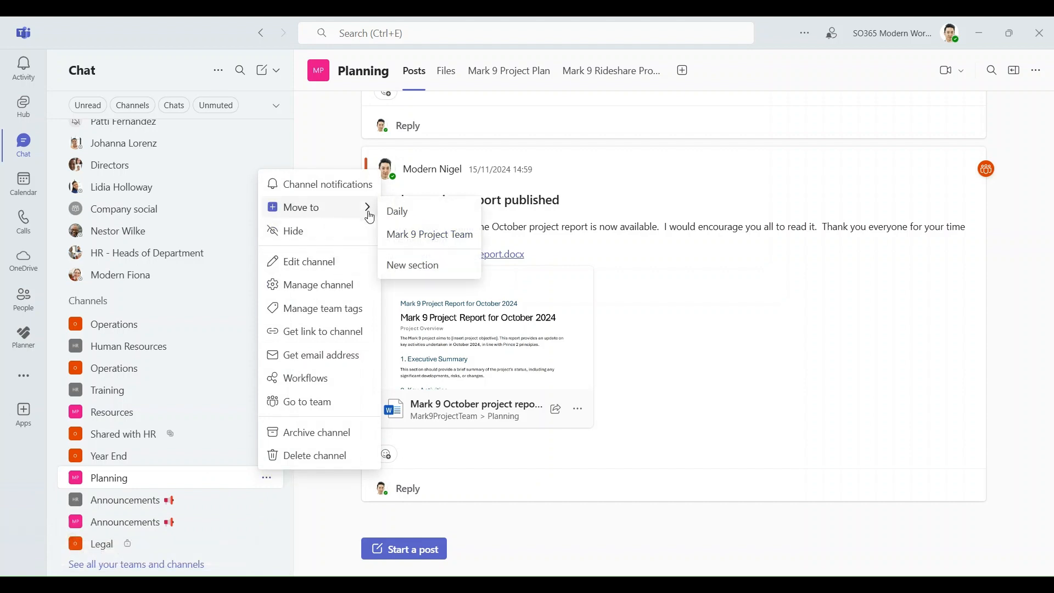
left_click(425, 235)
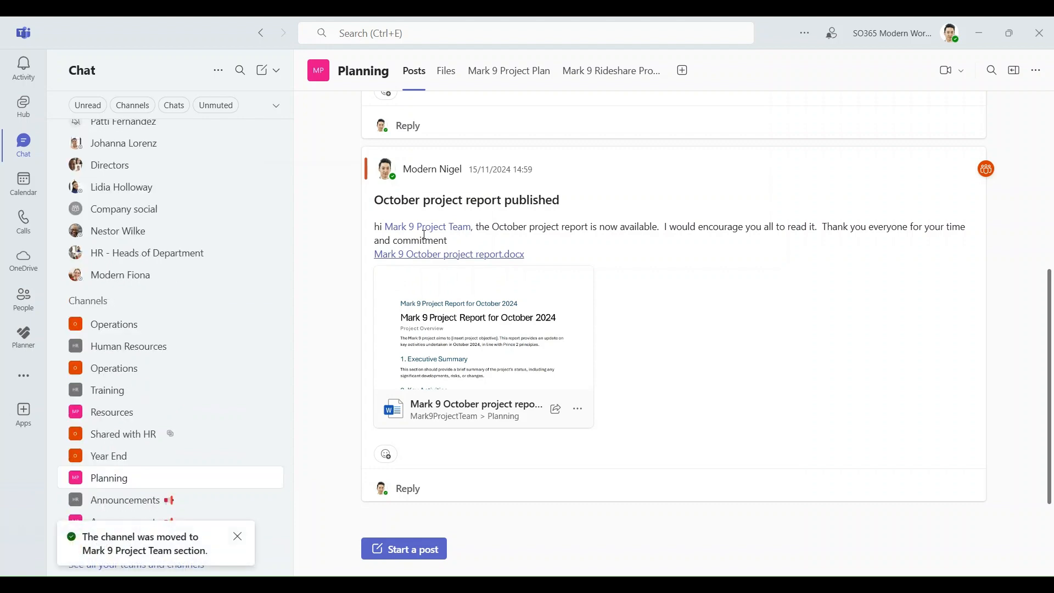
Step: Check the Mark 9 Project Team section by viewing its team channel, project chat and Planning channel in turn
scroll(215, 231, "up", 2)
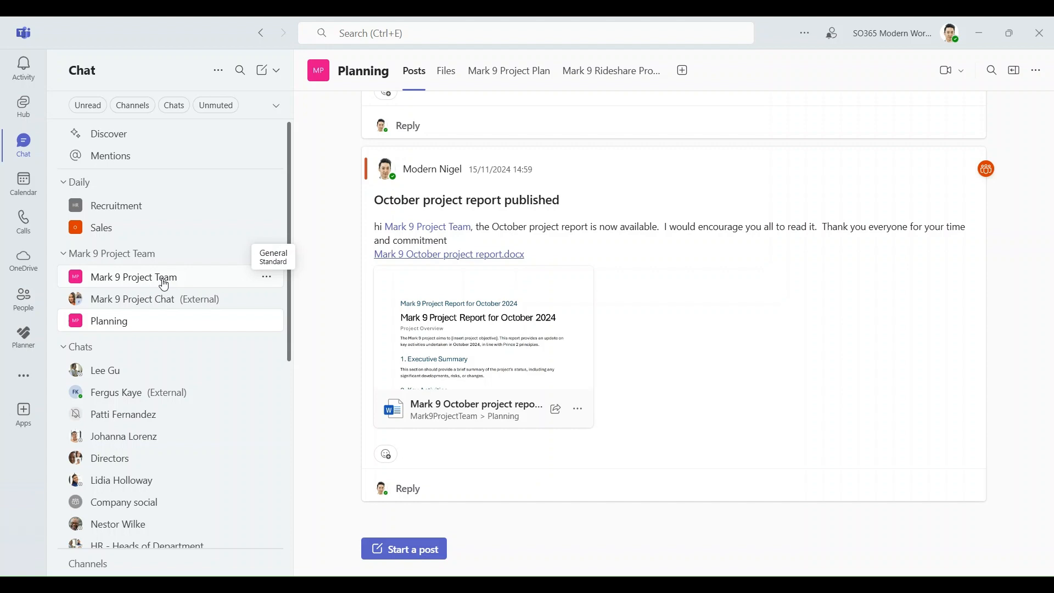
left_click(164, 285)
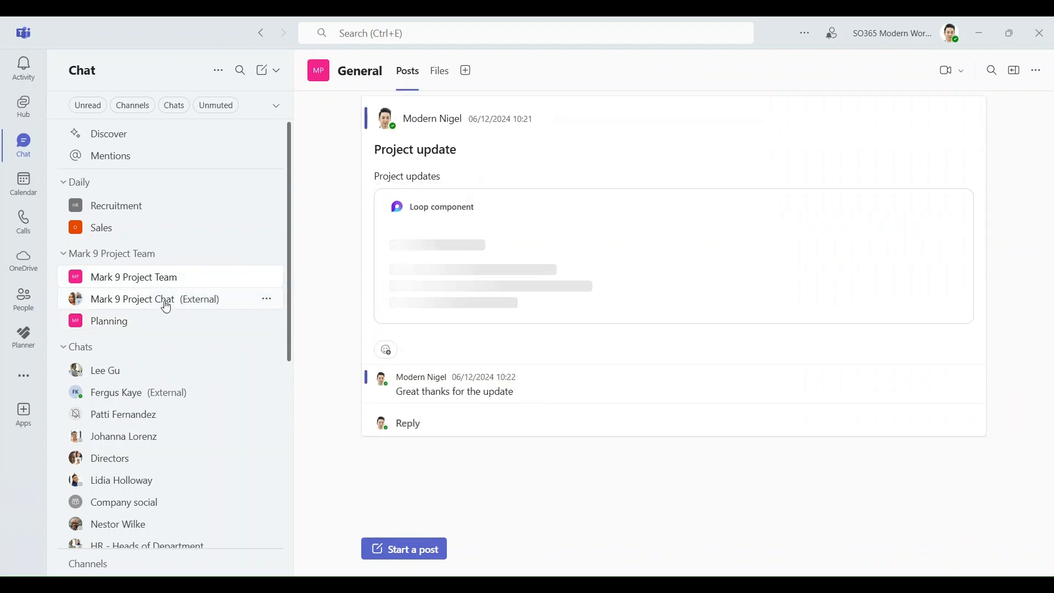
left_click(166, 306)
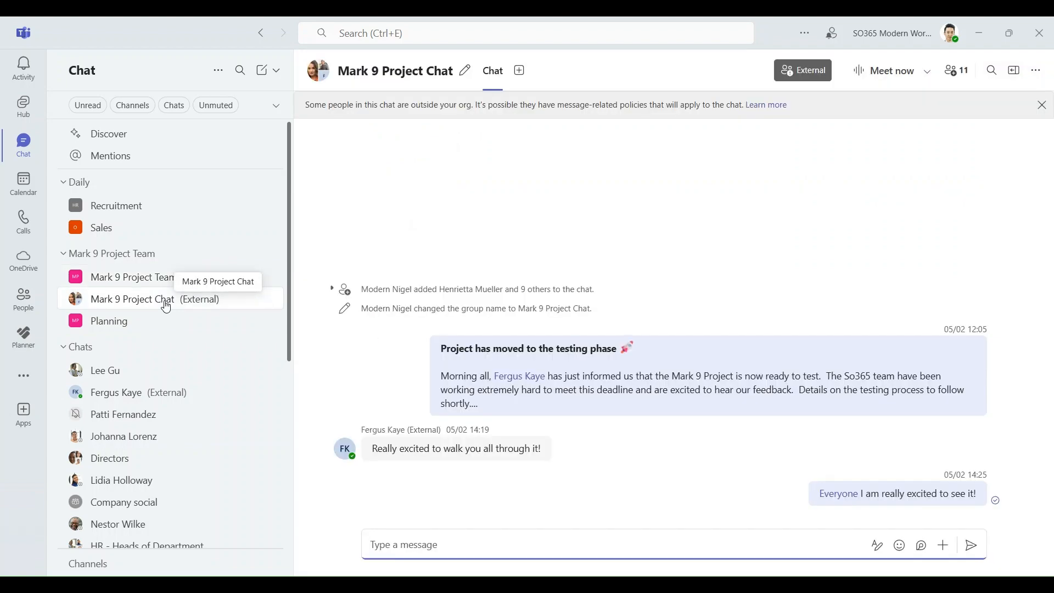
left_click(164, 319)
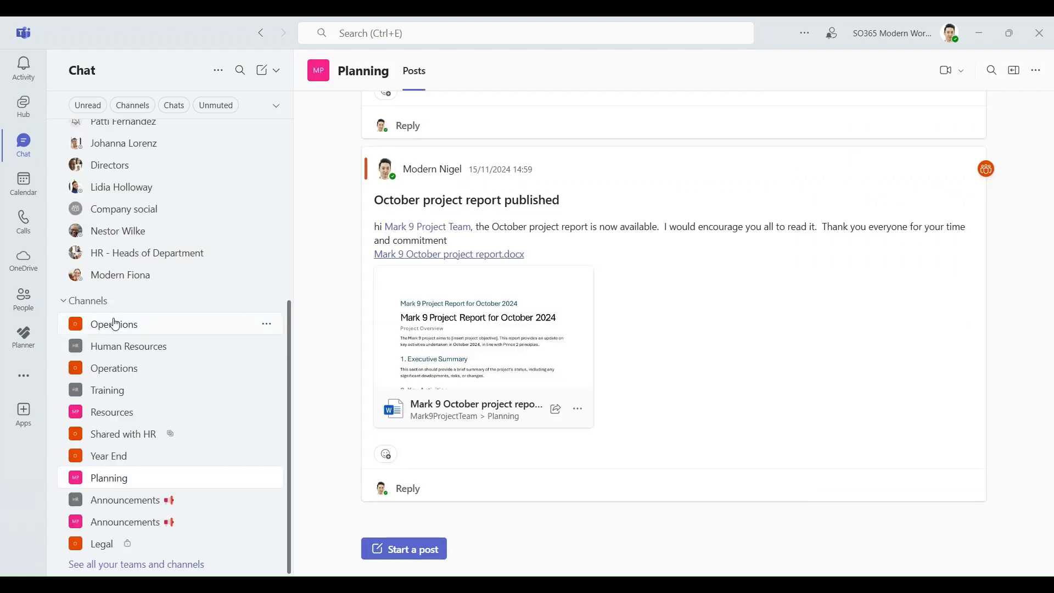
scroll(120, 302, "up", 5)
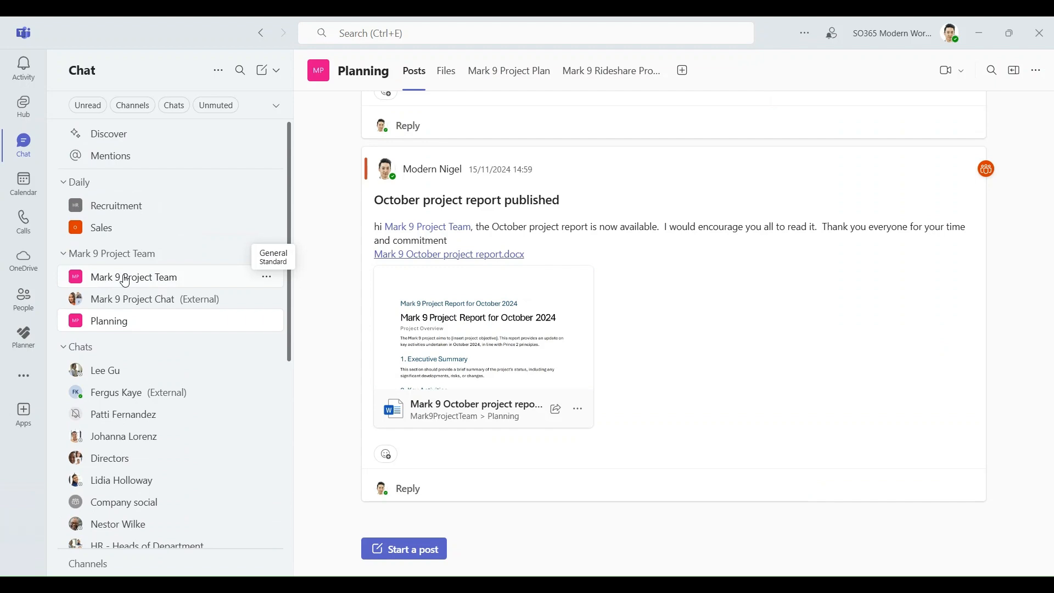
Step: Turn on message previews for chats and team names for channels in the view settings, and return to the conversation list
left_click(219, 72)
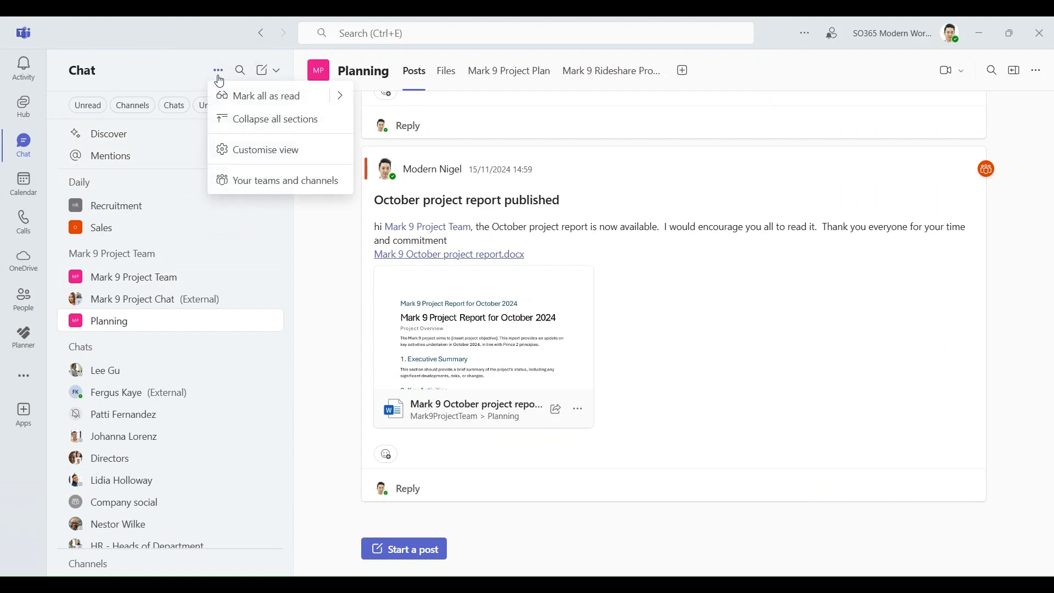
left_click(258, 154)
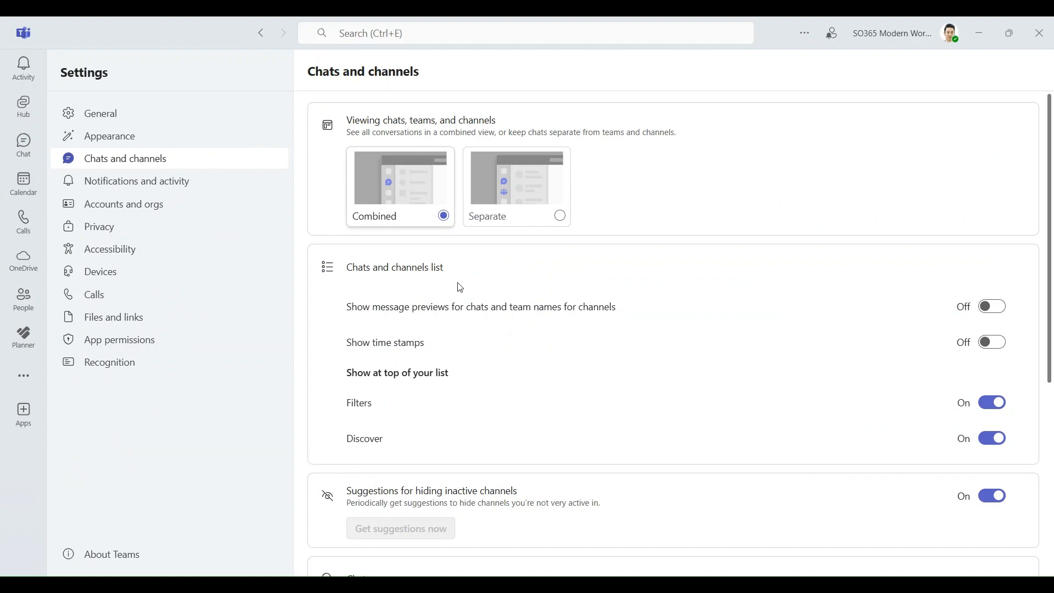
left_click(995, 309)
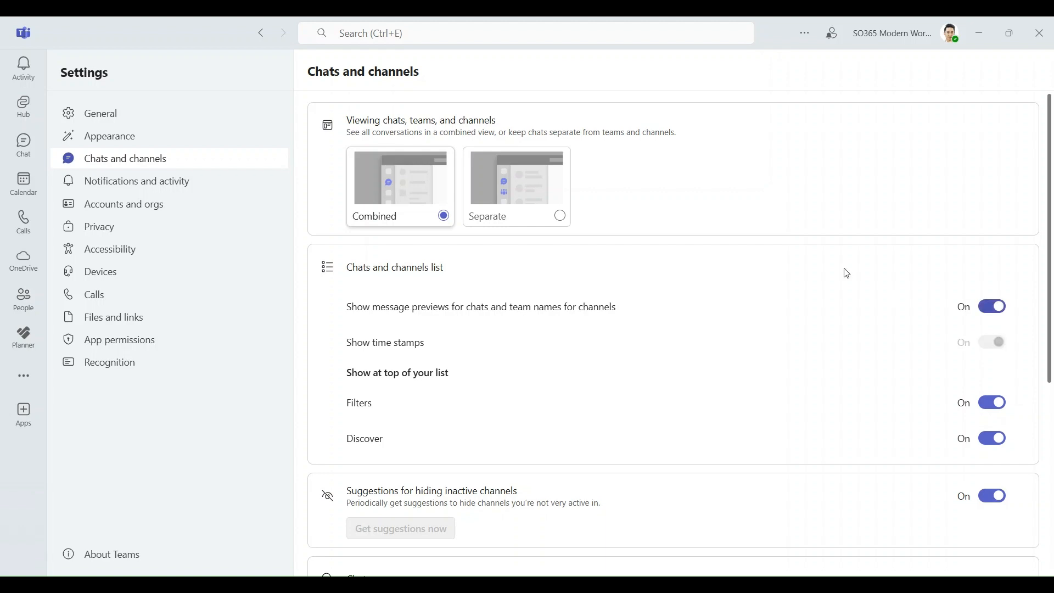
left_click(6, 147)
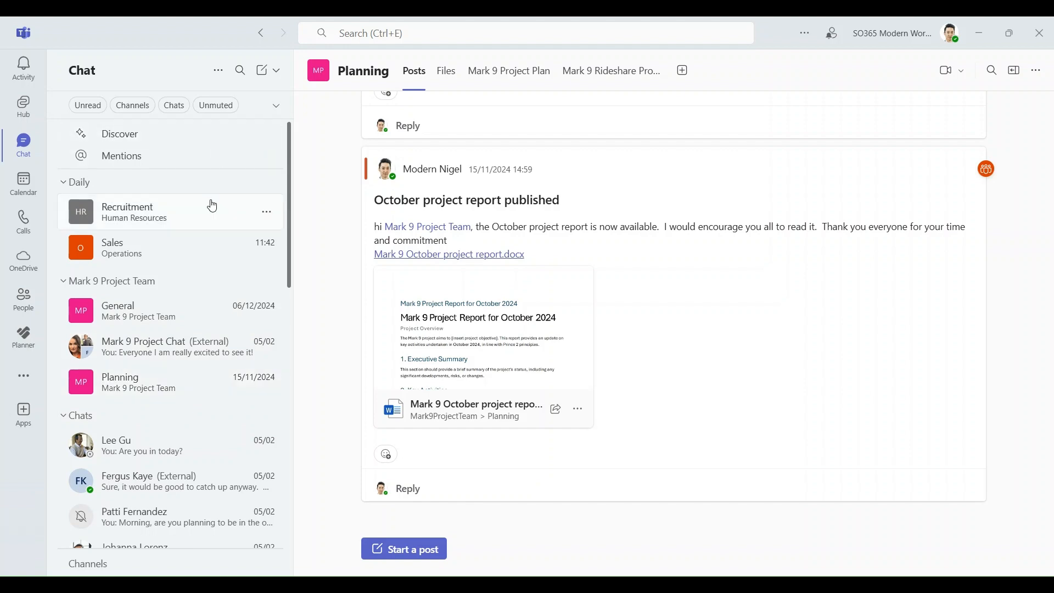
Step: Reopen the chats and channels view settings and review the list options and the suggestions for hiding inactive channels
left_click(219, 71)
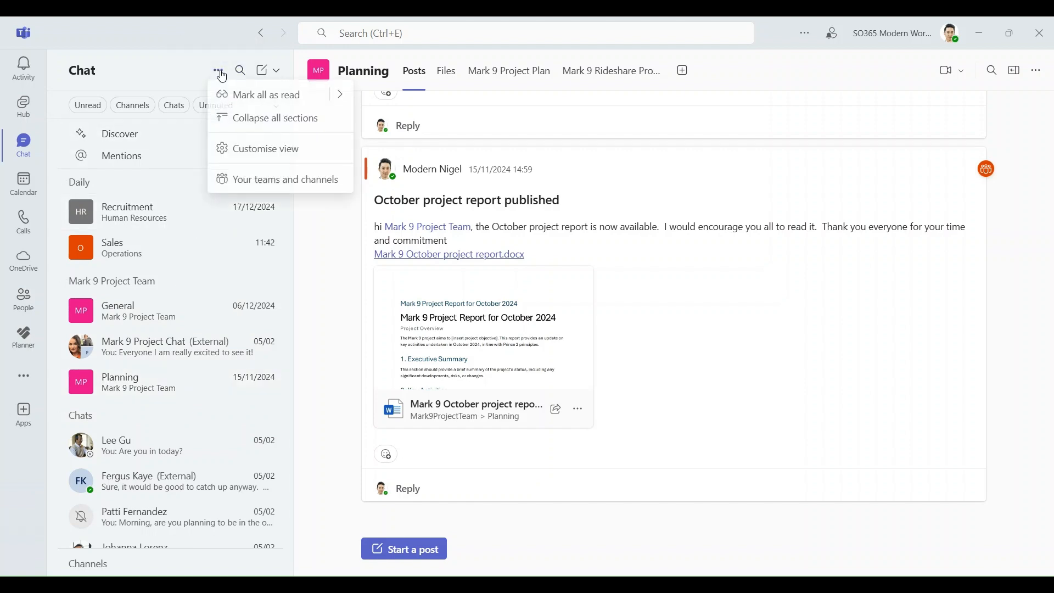
left_click(281, 165)
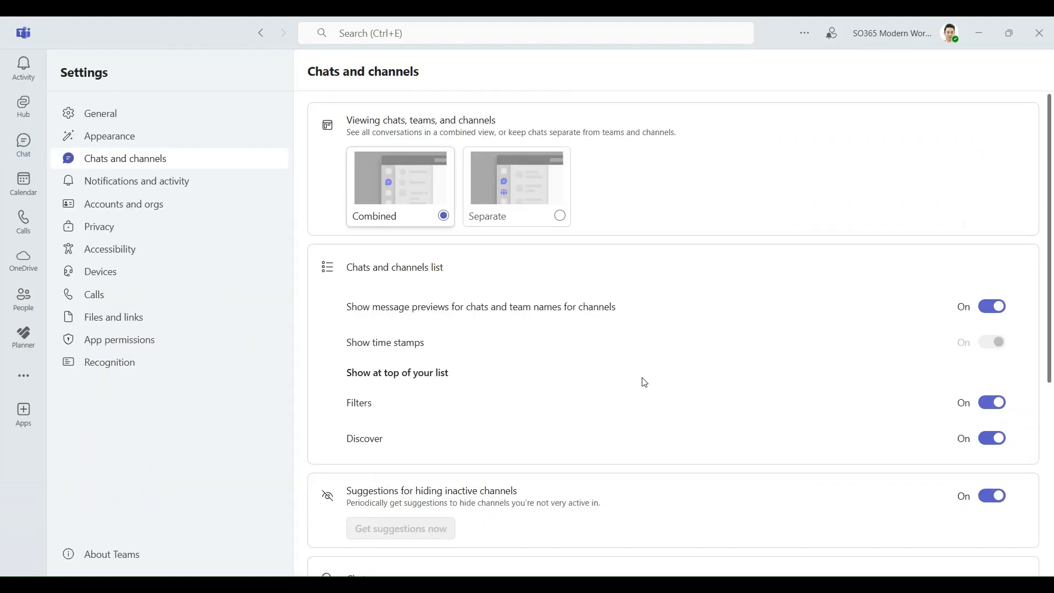
scroll(643, 381, "down", 2)
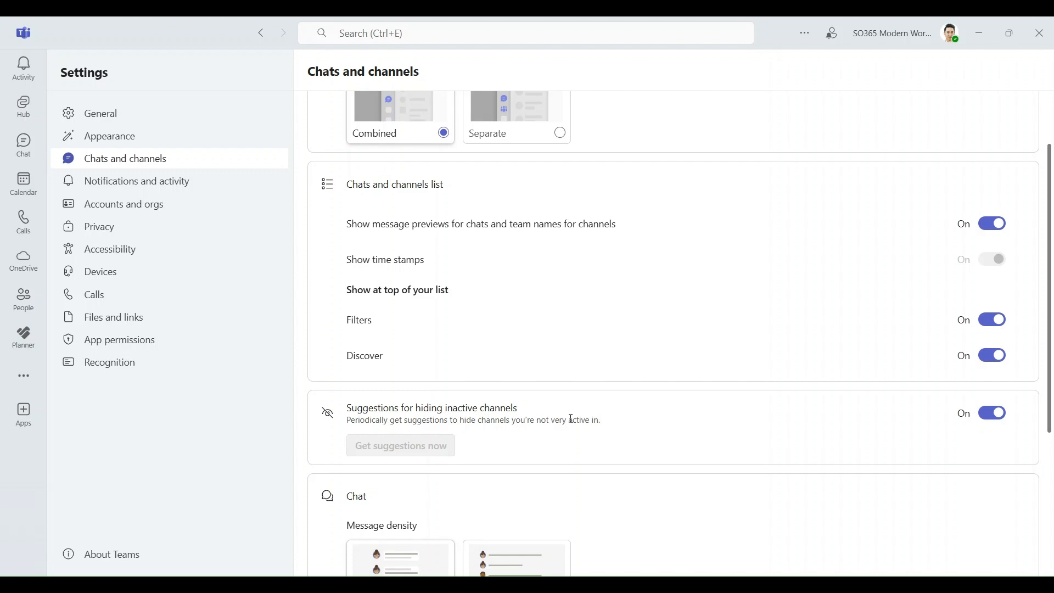
Step: Return to the conversation list and look through its sections with previews and time stamps
left_click(24, 145)
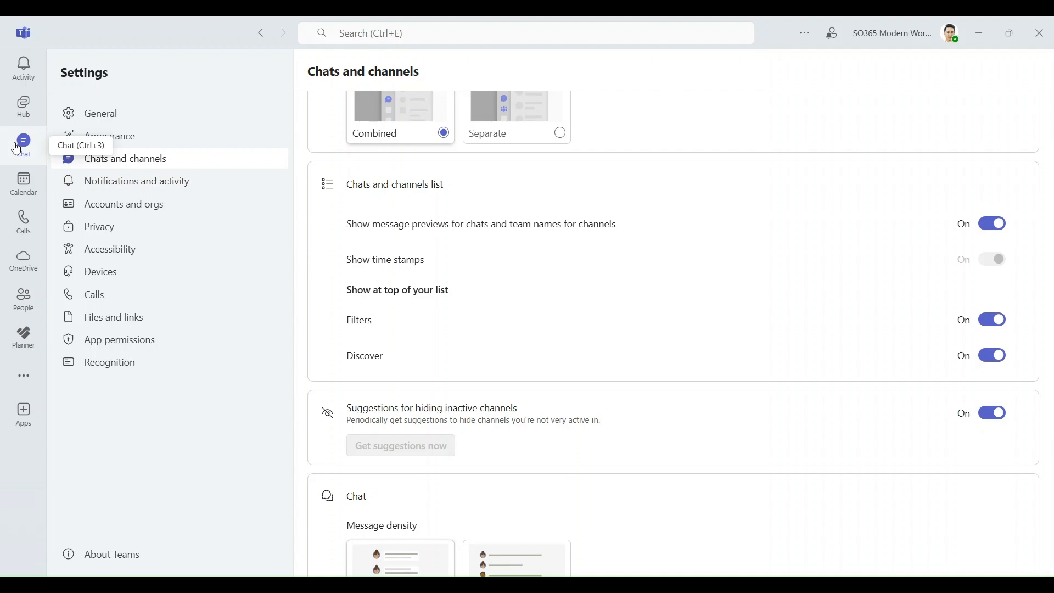
scroll(146, 400, "down", 4)
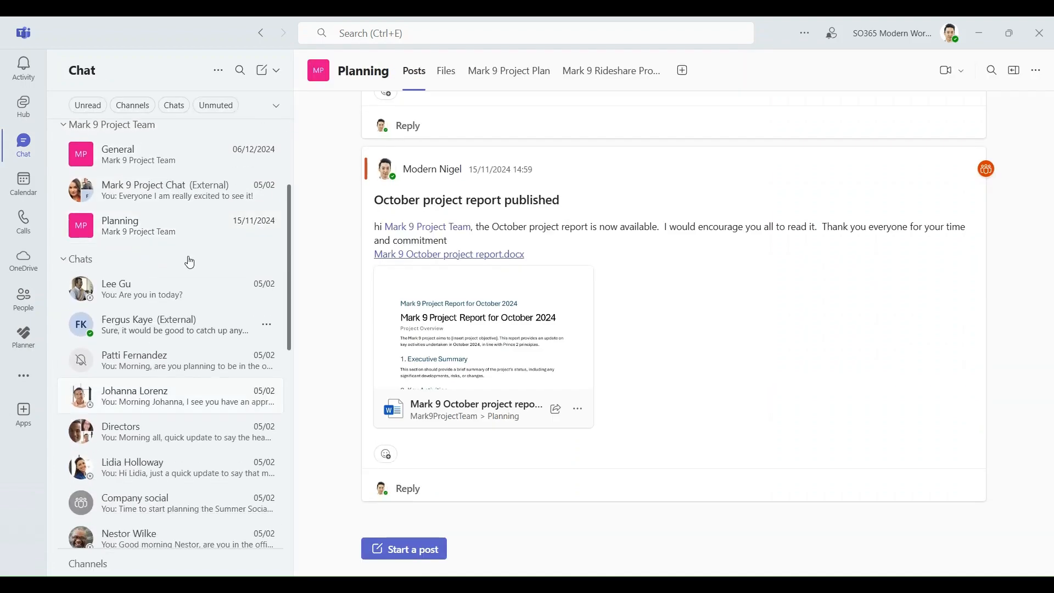
scroll(188, 263, "up", 4)
scroll(172, 414, "down", 3)
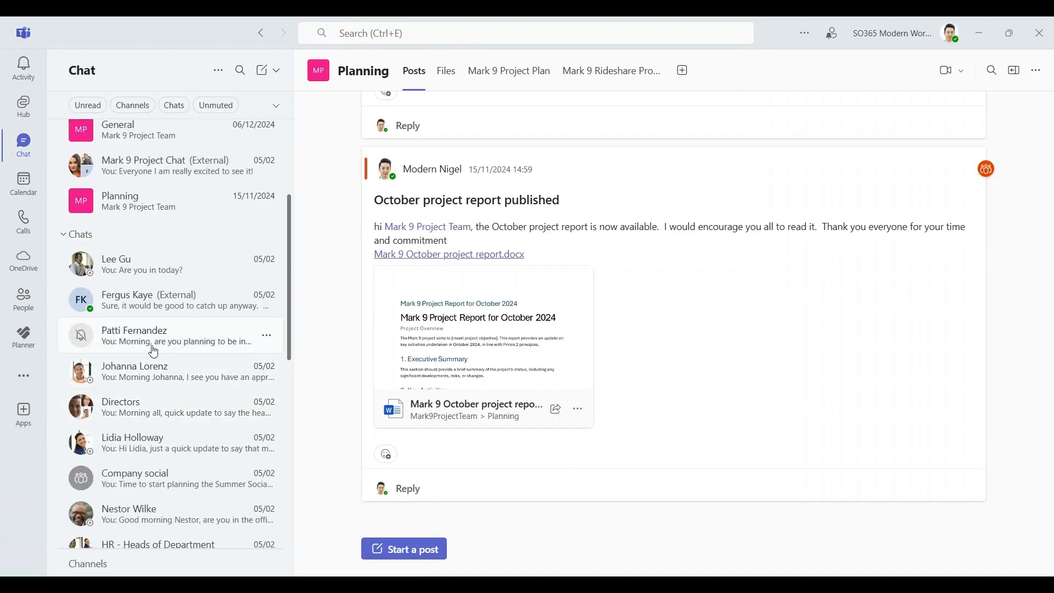
scroll(179, 461, "down", 2)
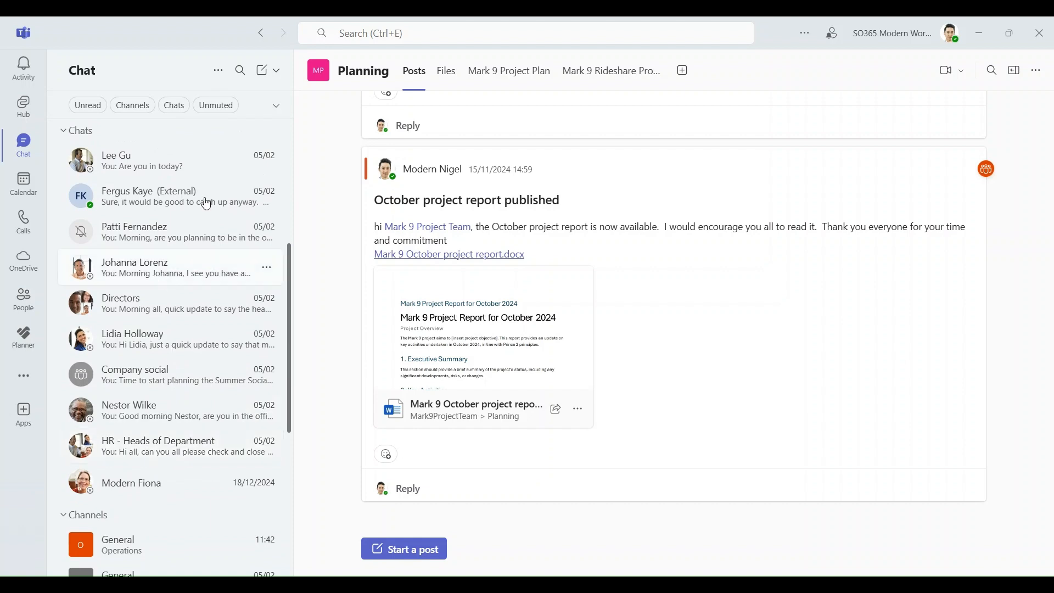
Step: View all teams and channels, filter them to teams with channels hidden, and look back through the conversation list
left_click(218, 72)
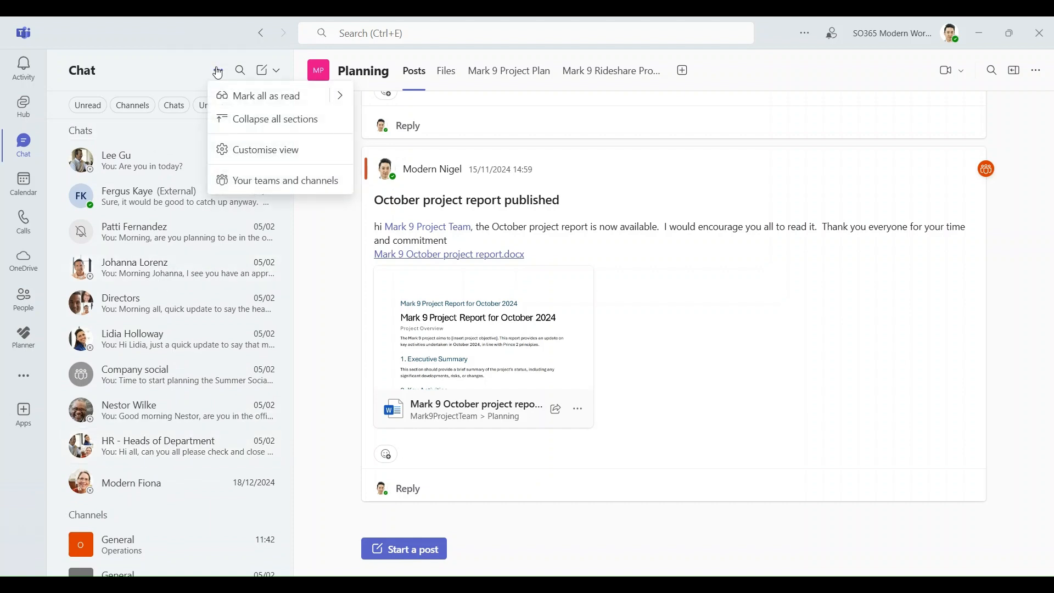
left_click(323, 185)
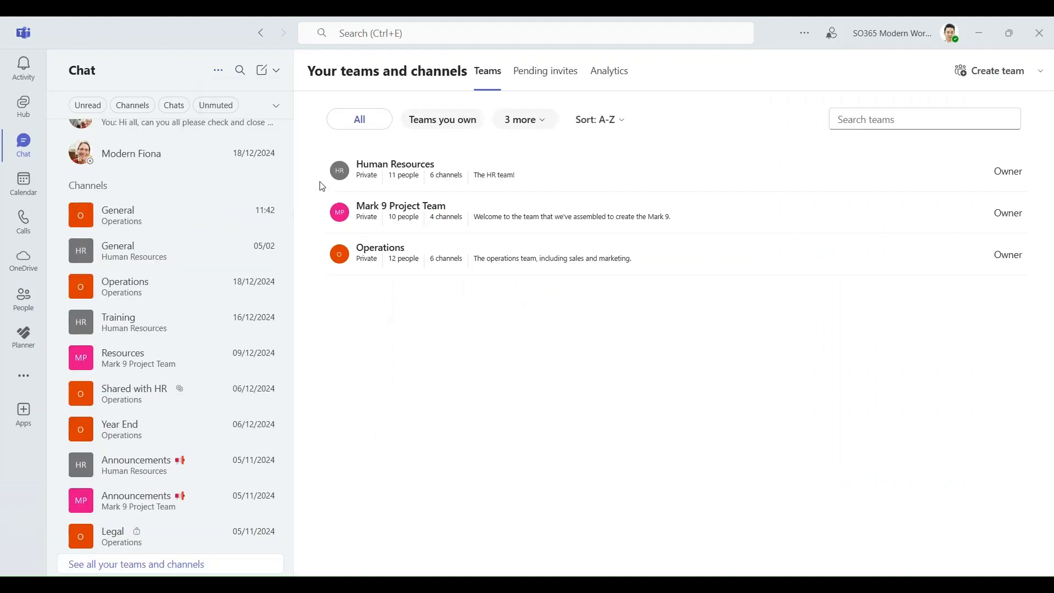
left_click(531, 124)
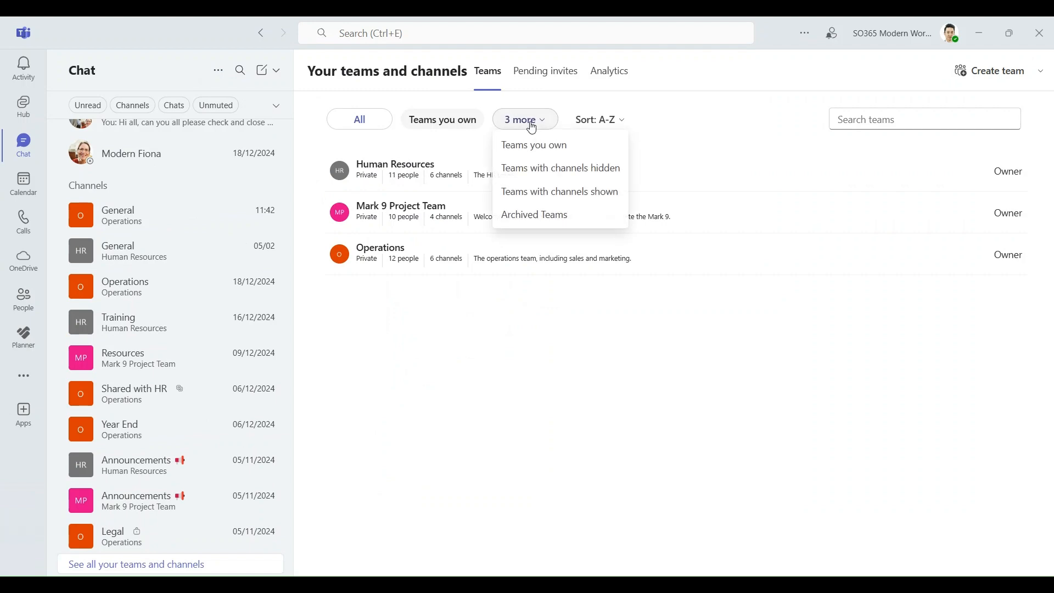
left_click(603, 178)
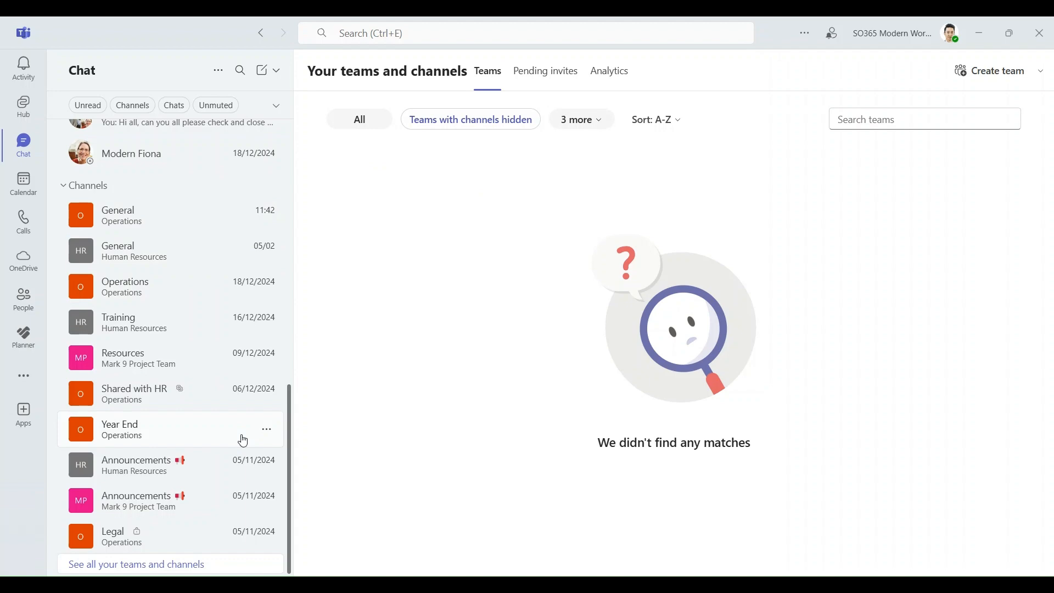
scroll(165, 405, "up", 10)
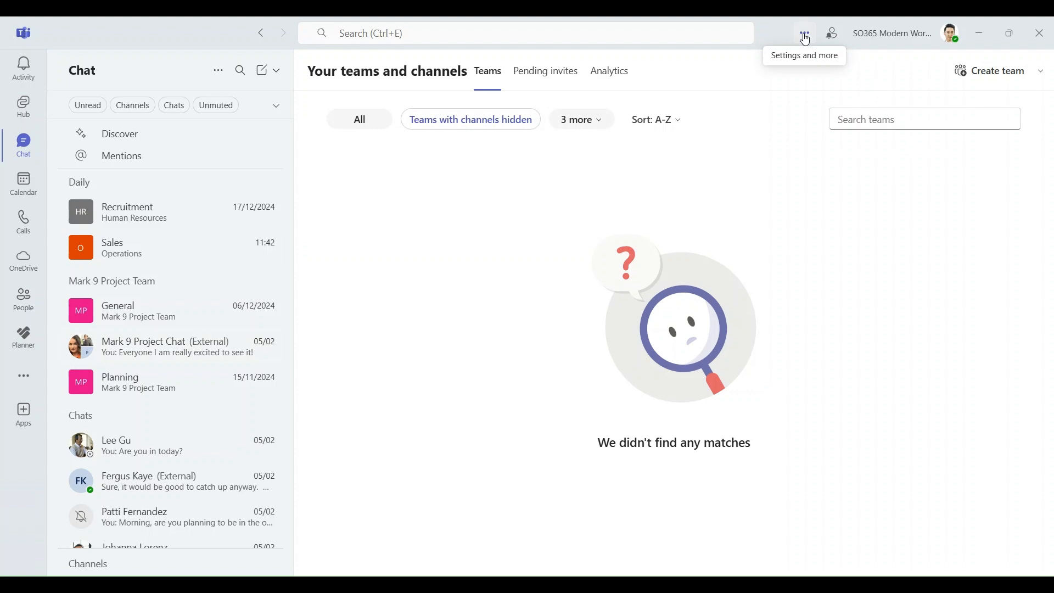
Step: Open the Teams settings and review the Chats and channels page, including the combined view and list display options
left_click(806, 35)
left_click(735, 64)
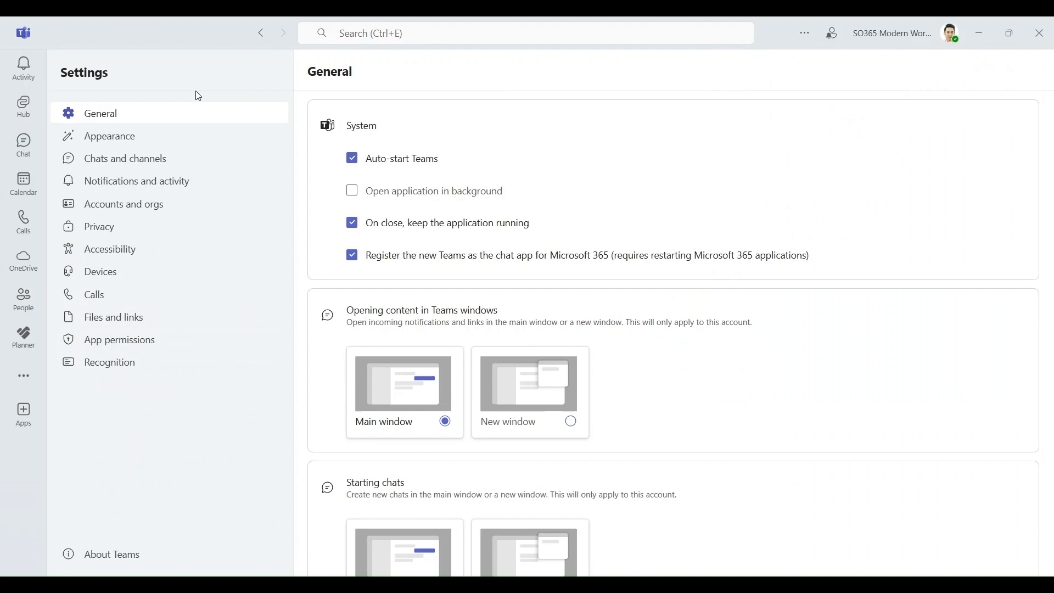
left_click(95, 137)
left_click(115, 160)
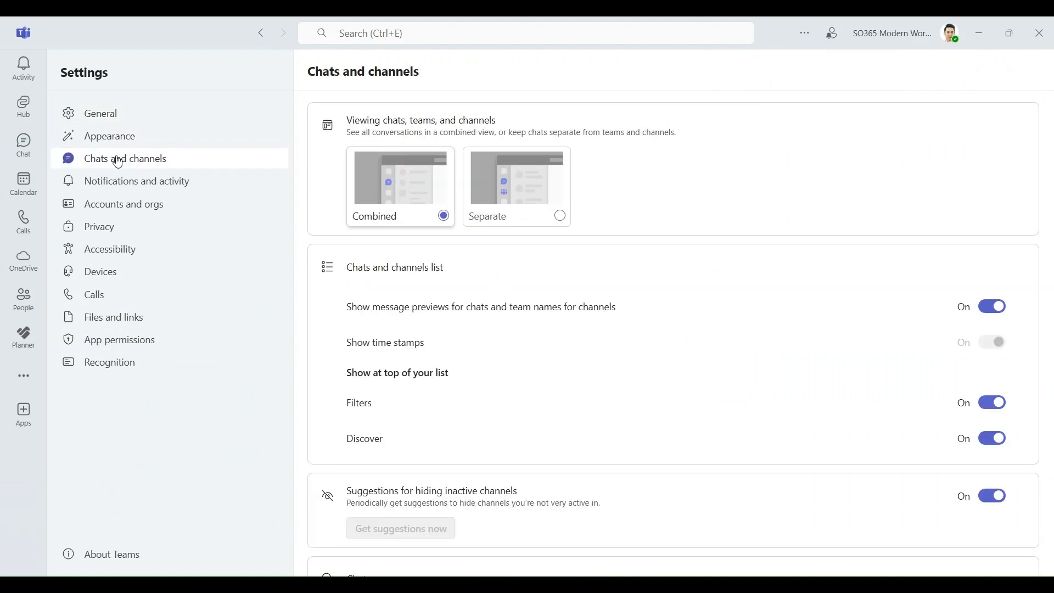
left_click(139, 186)
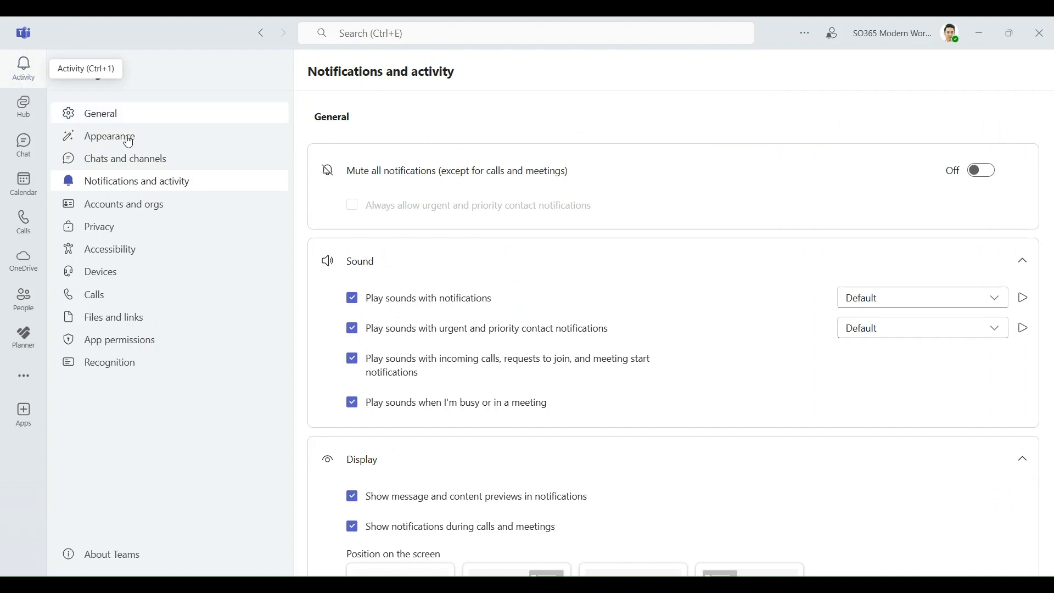
scroll(542, 403, "down", 3)
scroll(543, 404, "down", 3)
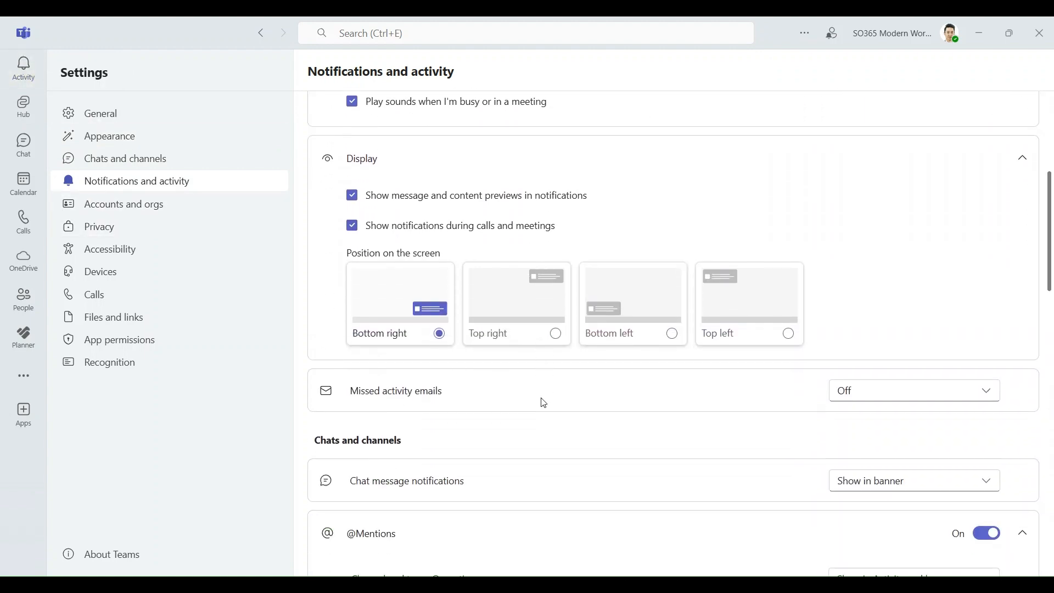
scroll(543, 403, "down", 4)
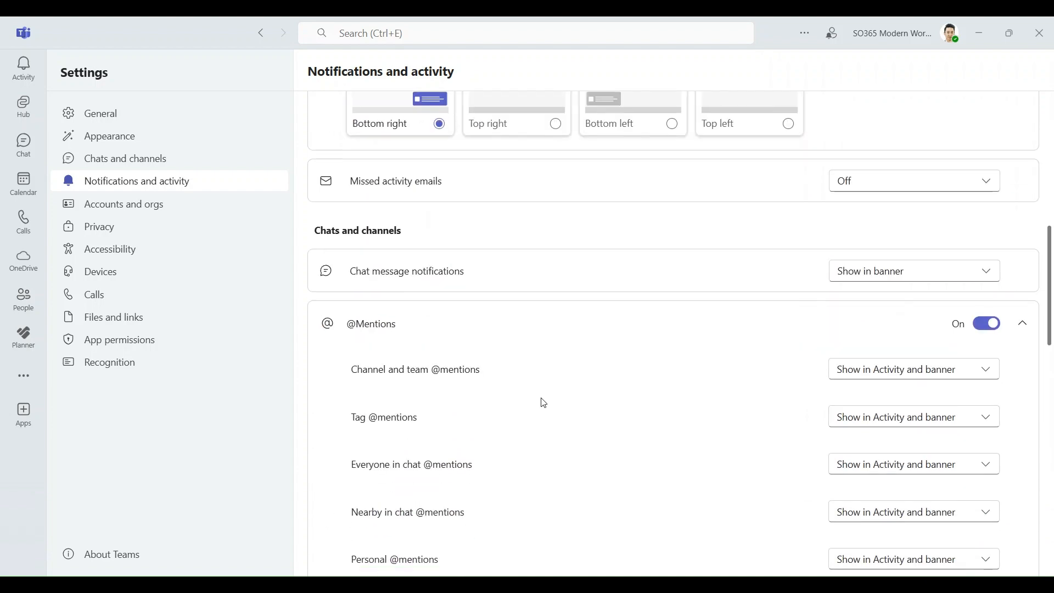
scroll(543, 402, "down", 2)
scroll(525, 353, "down", 5)
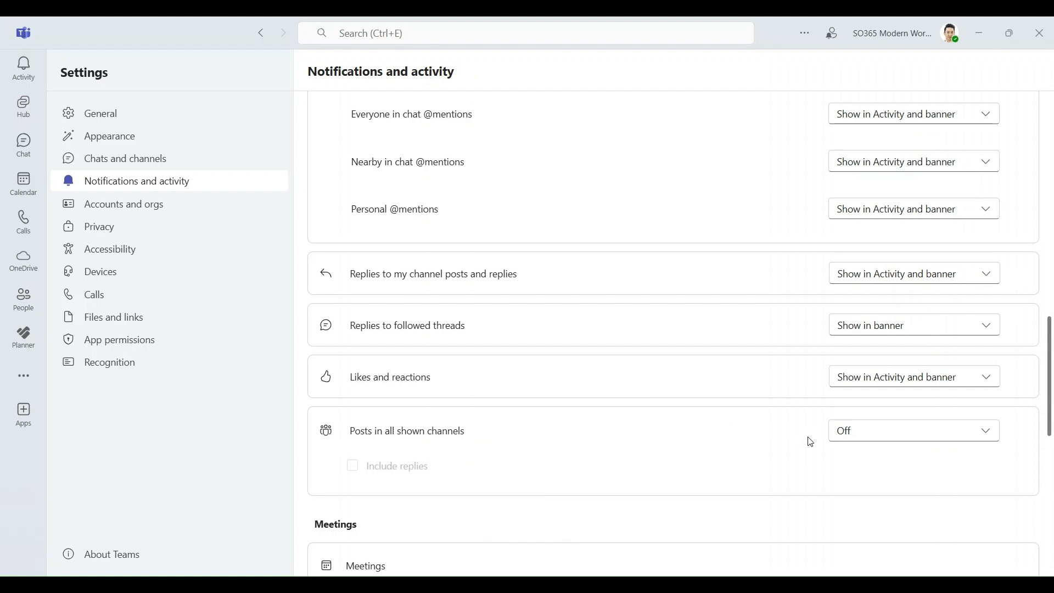
left_click(874, 443)
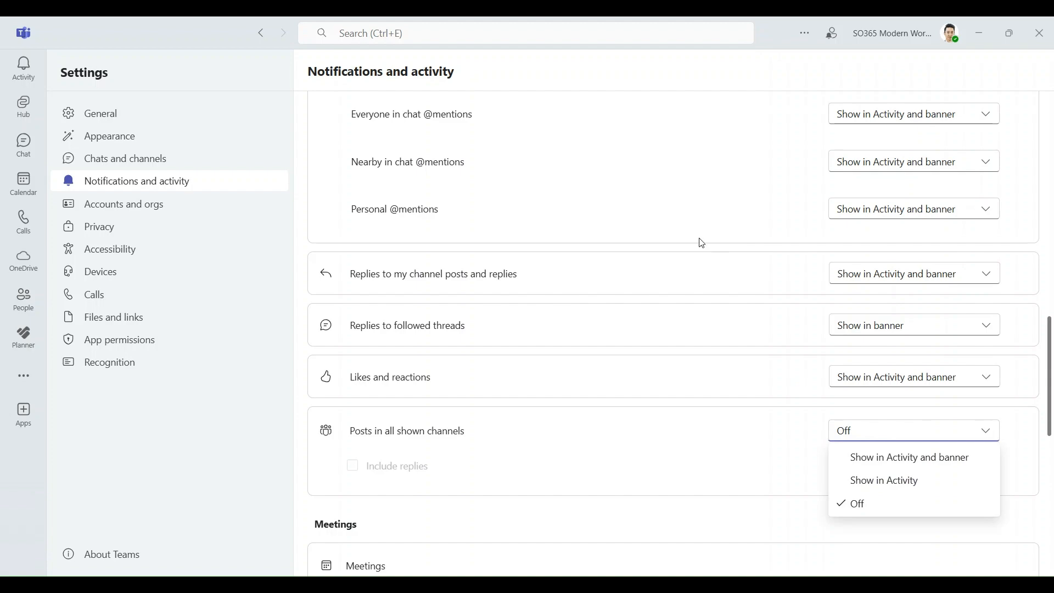
scroll(700, 240, "up", 5)
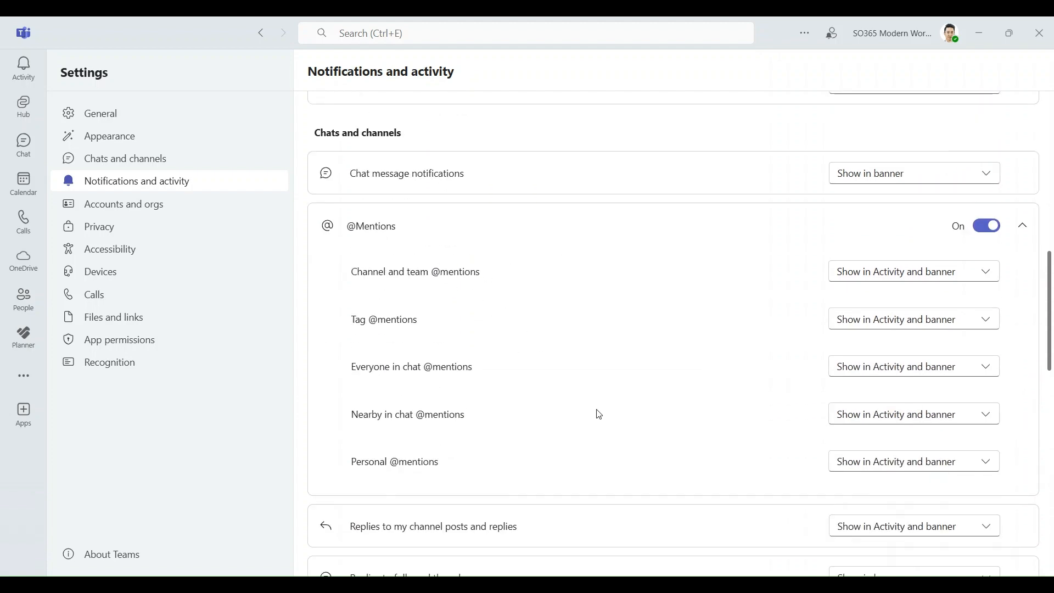
scroll(599, 415, "down", 5)
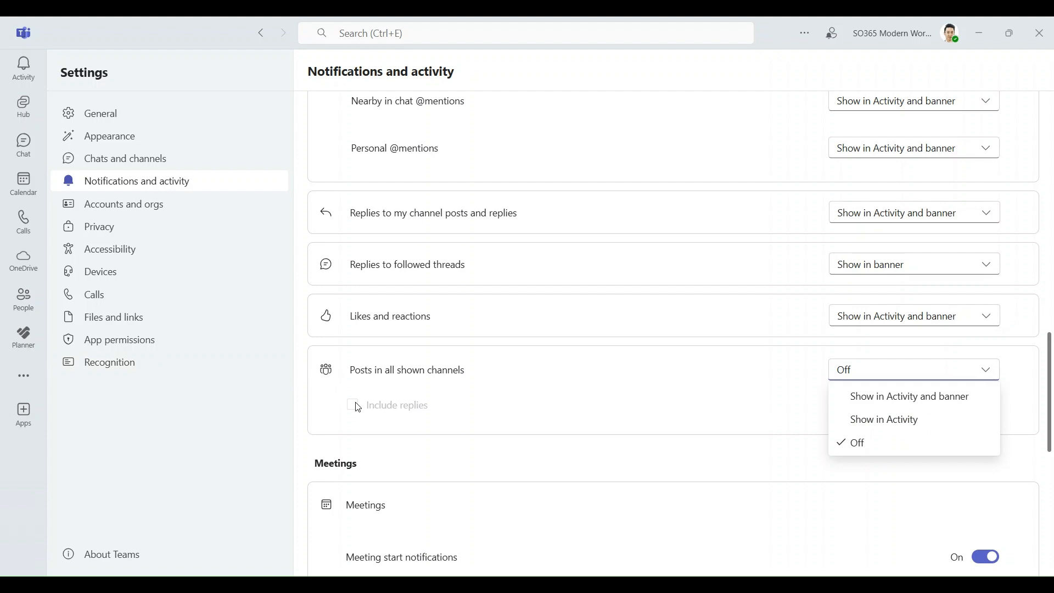
scroll(700, 502, "down", 5)
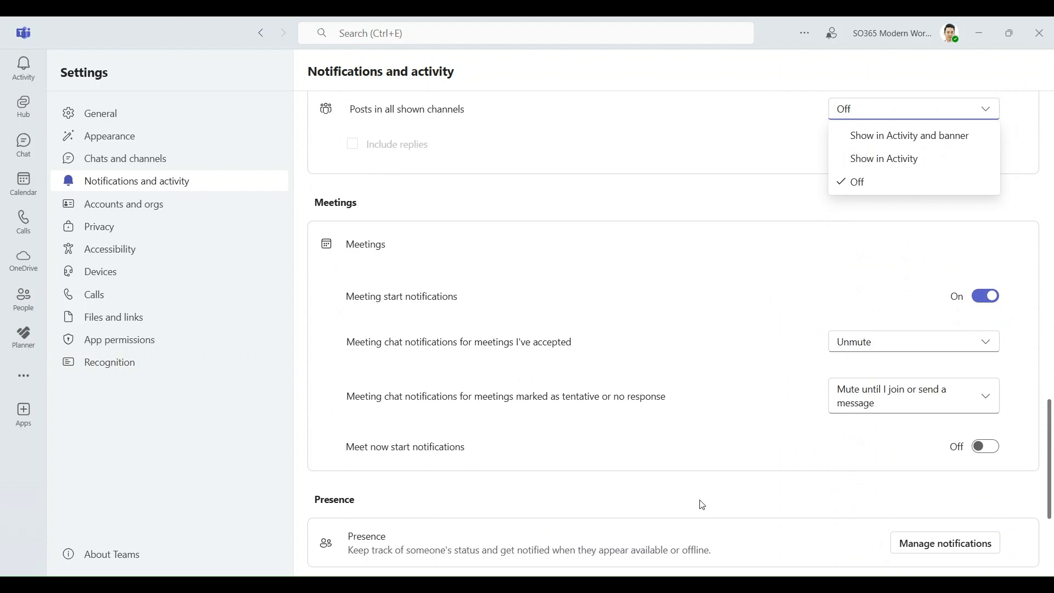
Step: Review the Files and links settings for downloads, Office files and web links, and open the Planning channel's files
left_click(135, 323)
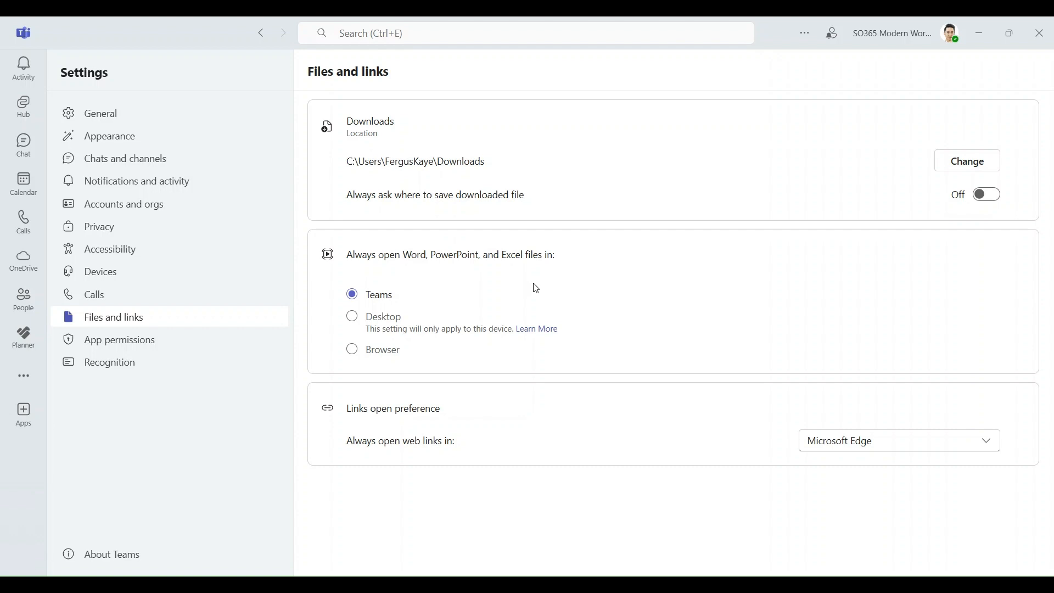
left_click(22, 146)
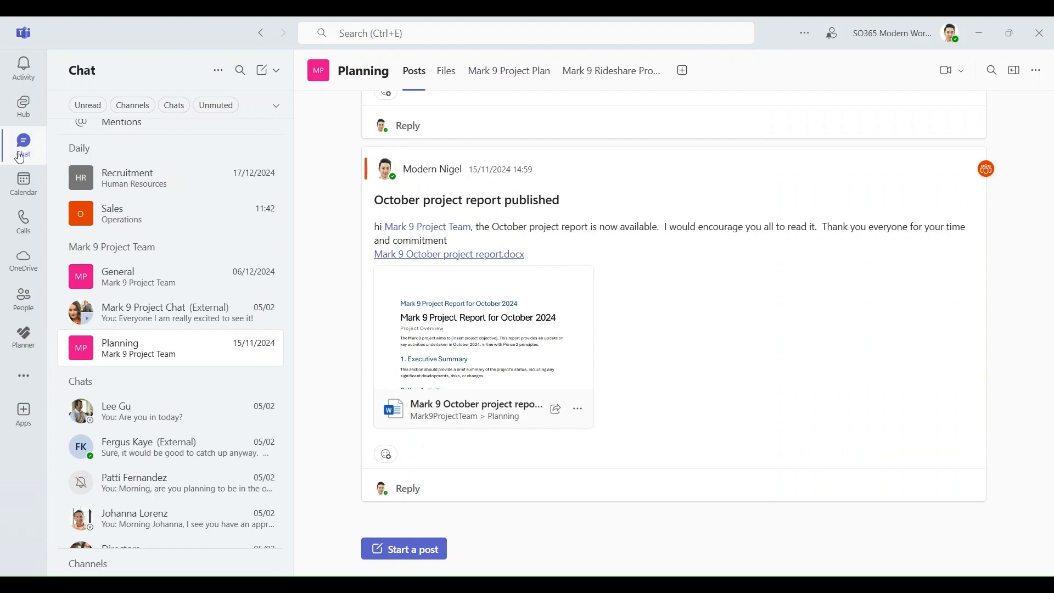
left_click(447, 71)
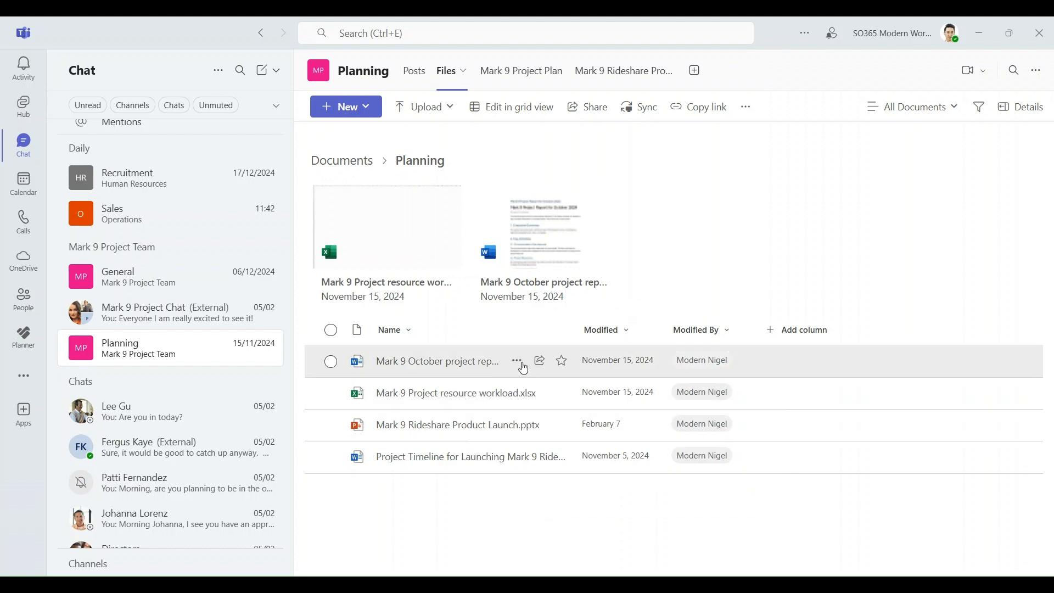
Step: View the default app options for opening Office files from Mark 9 October project report.docx, and close them without saving
left_click(521, 365)
mouse_move(524, 368)
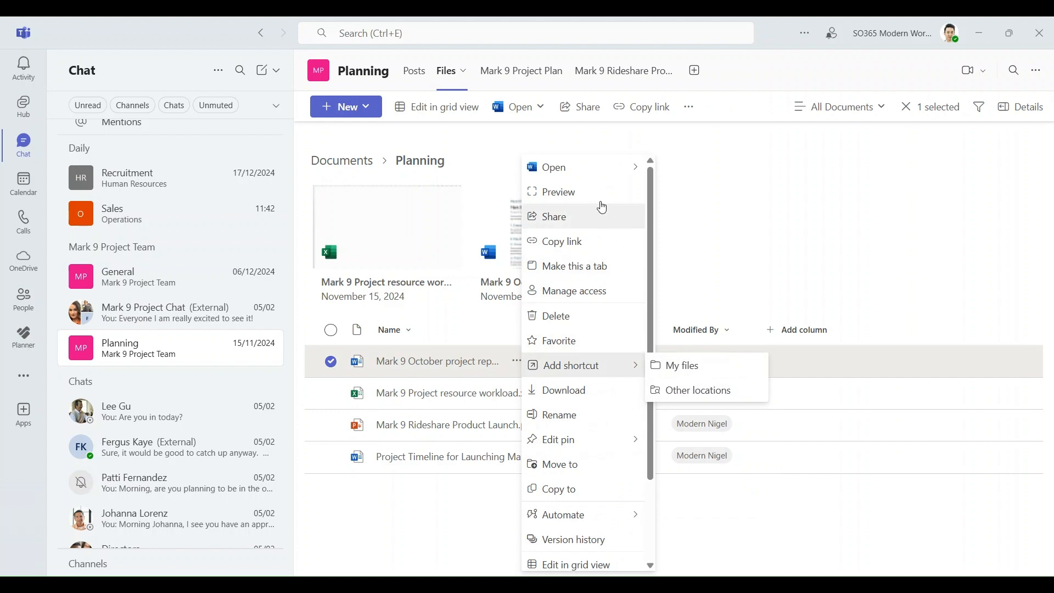
mouse_move(623, 167)
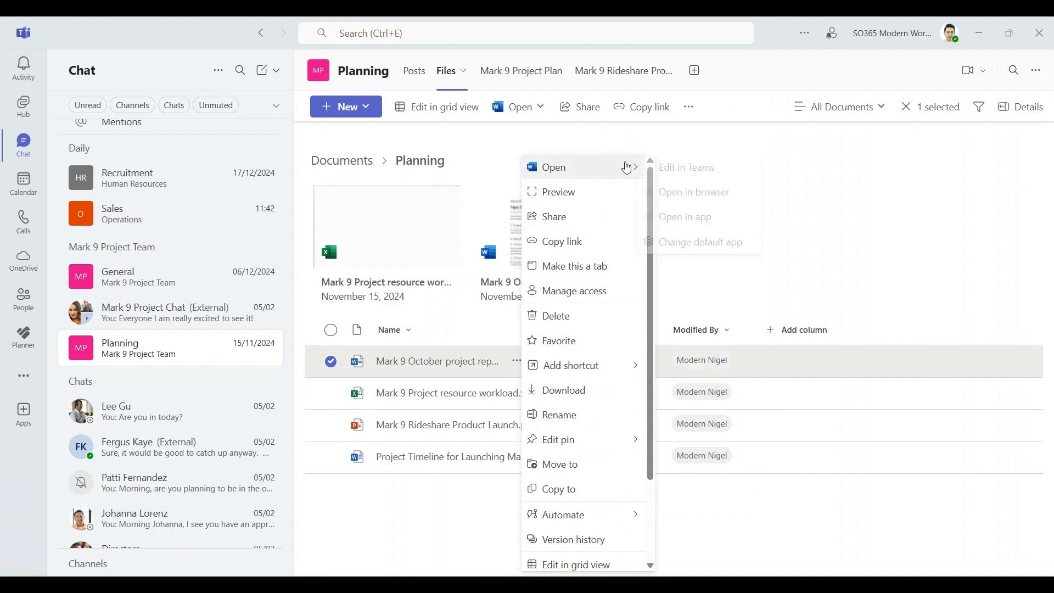
left_click(725, 250)
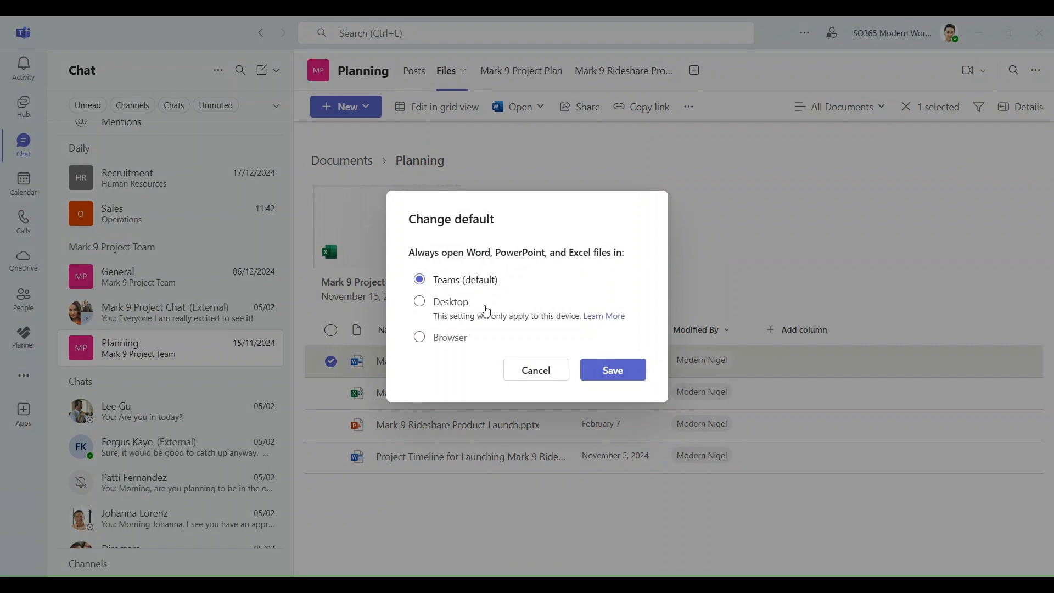
left_click(538, 376)
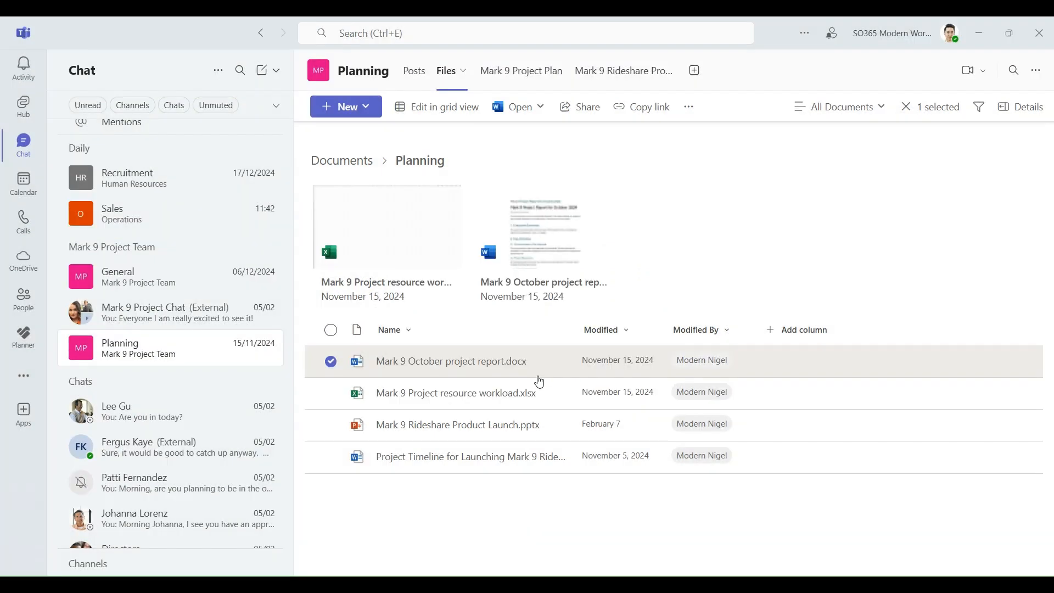